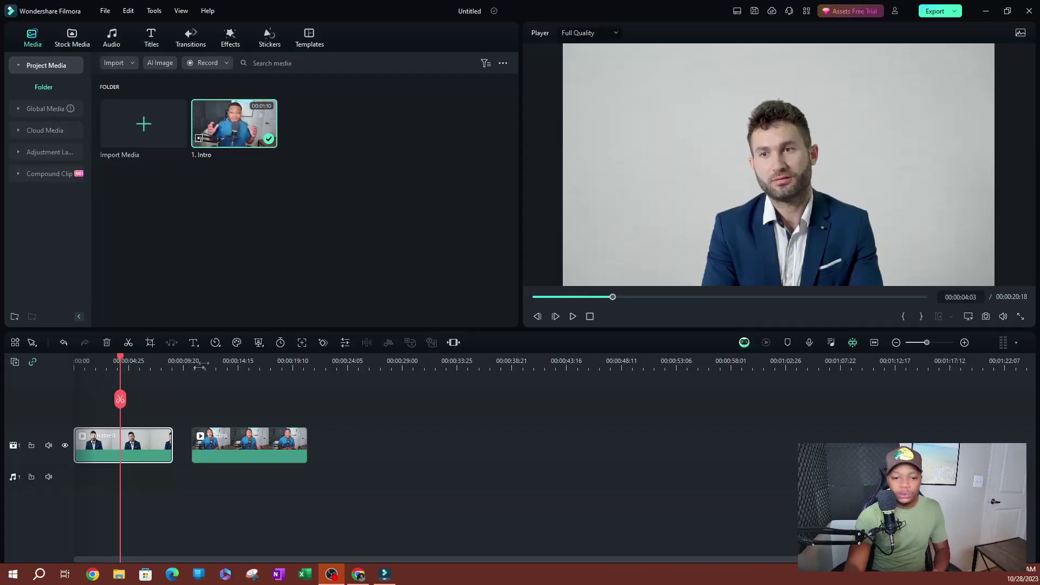
# - Preview the first and second clips by scrubbing the timeline, returning to 00:00:03:10
pyautogui.click(118, 359)
pyautogui.moveTo(118, 359)
pyautogui.mouseDown()
pyautogui.moveTo(67, 363)
pyautogui.moveTo(125, 374)
pyautogui.mouseUp()
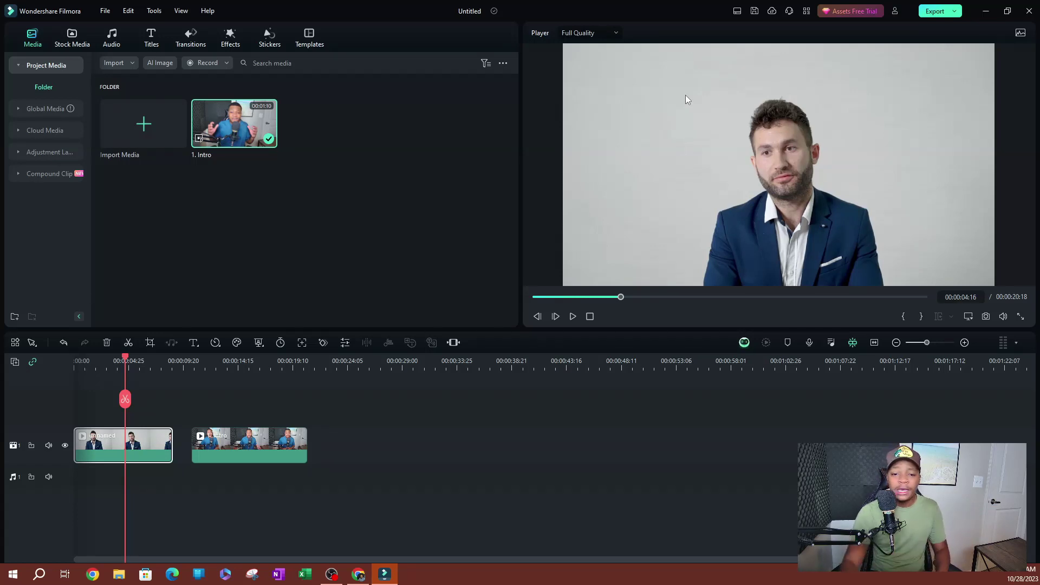
pyautogui.click(237, 368)
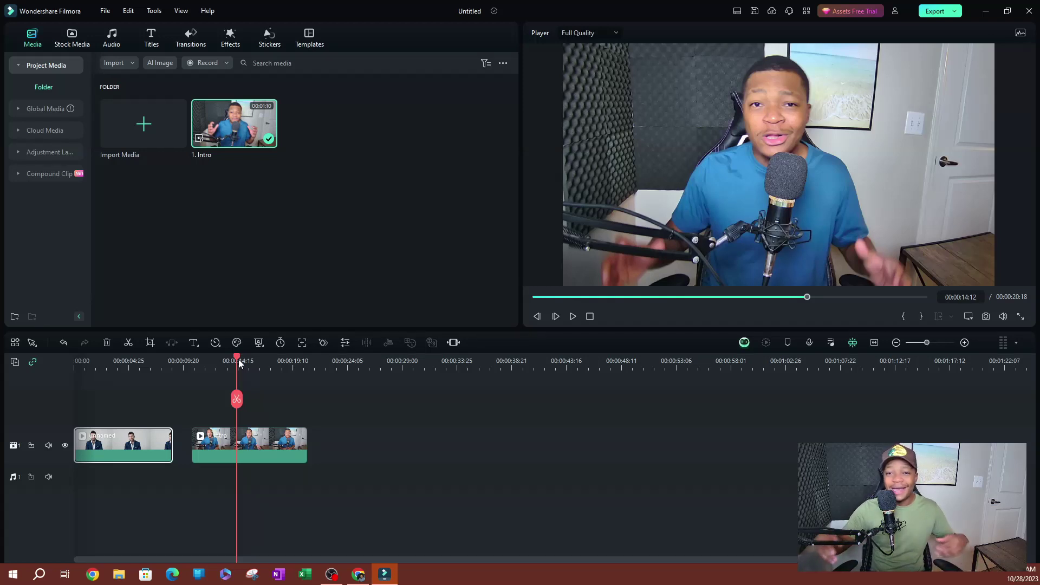
pyautogui.click(111, 360)
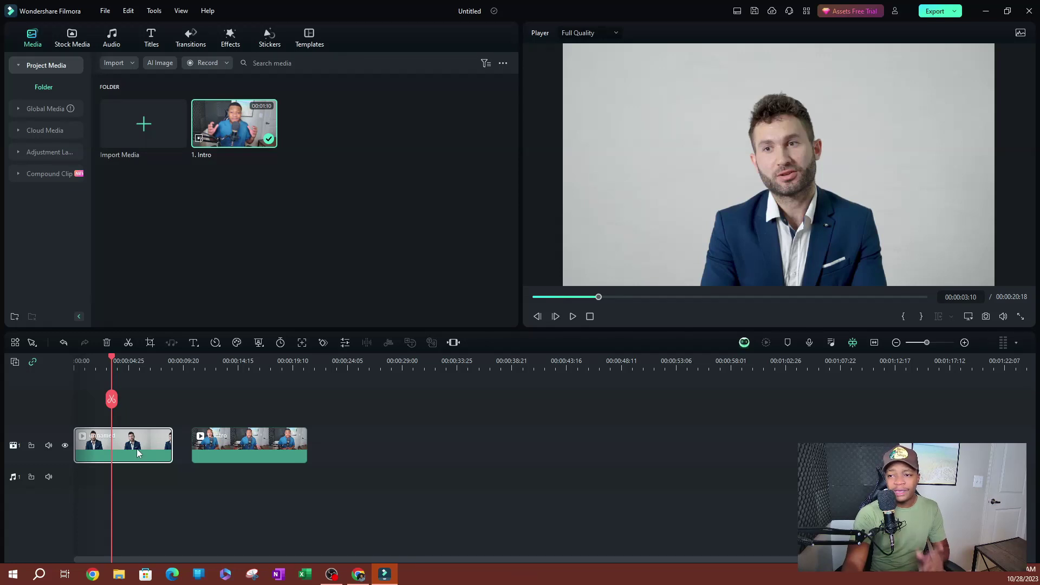
# - Try the Timeline workspace layout, then go back to the Classic layout without saving
pyautogui.click(737, 12)
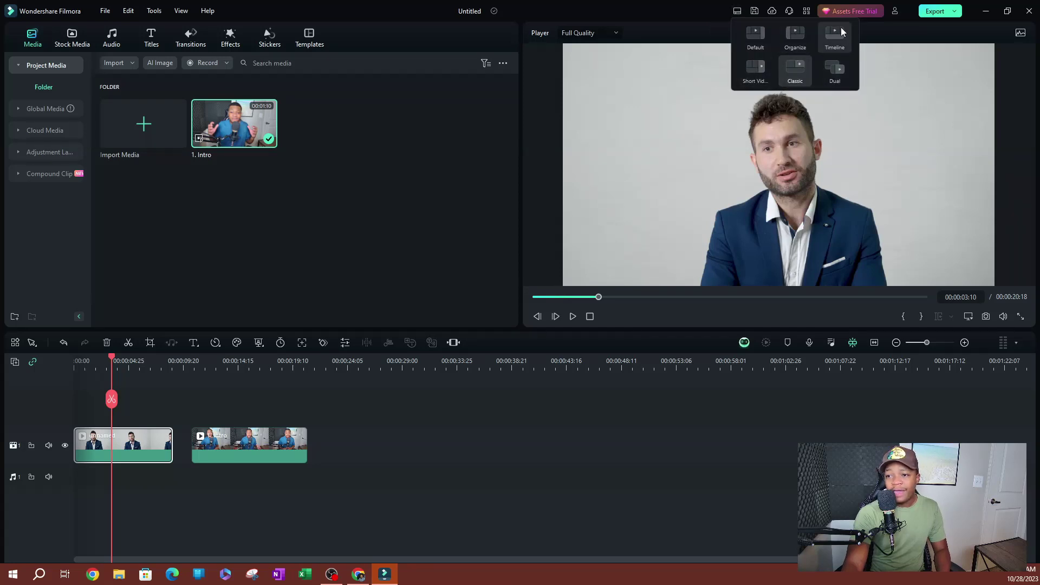
pyautogui.click(833, 43)
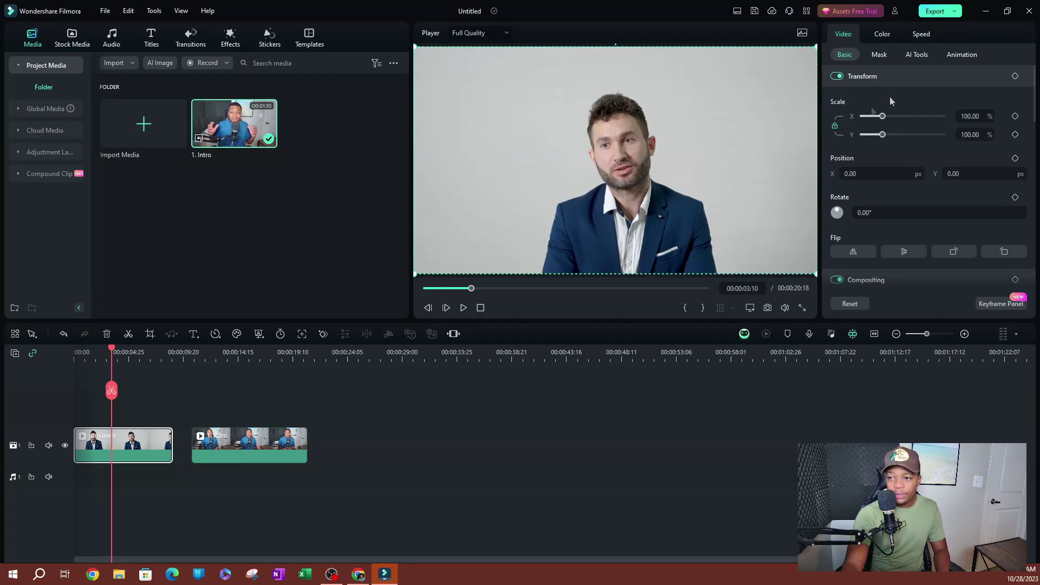
pyautogui.click(750, 15)
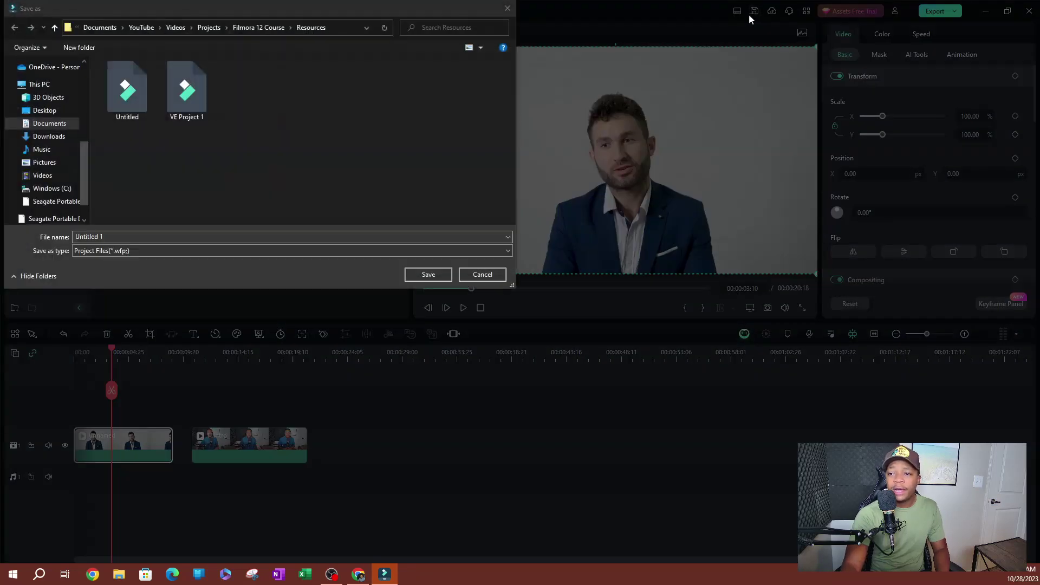
pyautogui.click(501, 274)
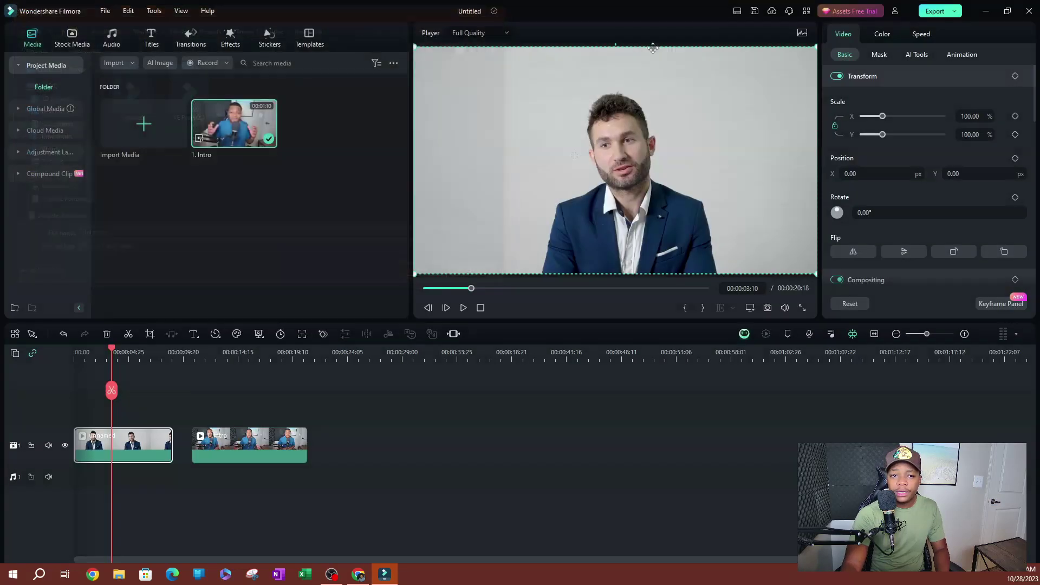
pyautogui.click(737, 11)
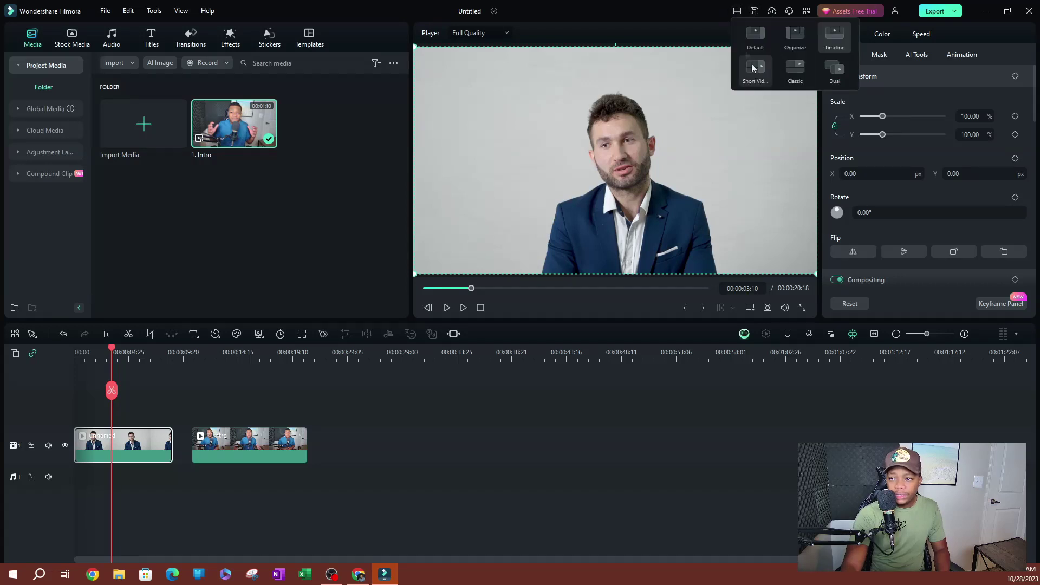
pyautogui.click(795, 81)
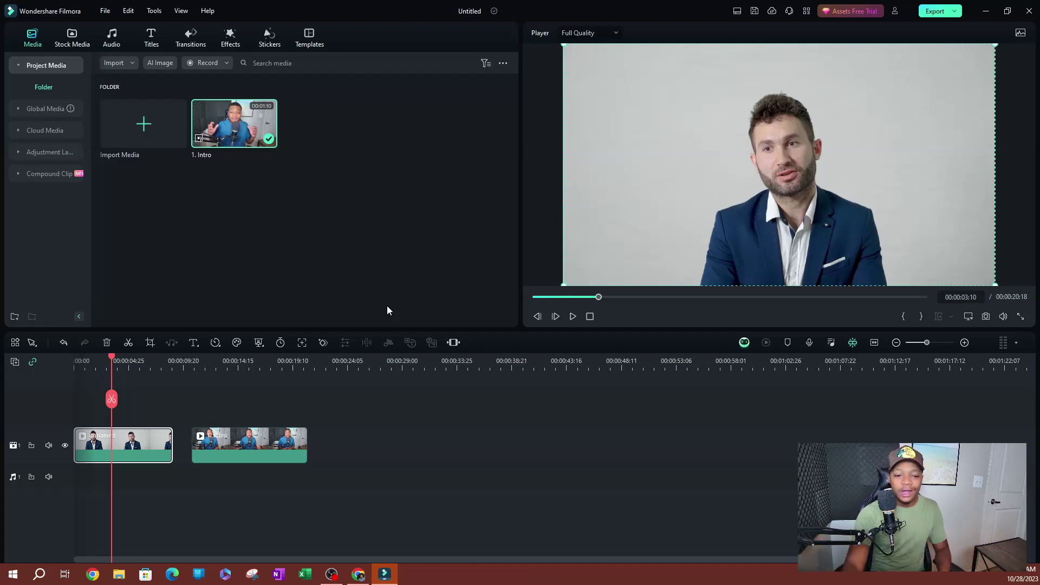
# - Open the first clip's properties, glance at Color, then go to the Video tab's Mask section
pyautogui.doubleClick(136, 447)
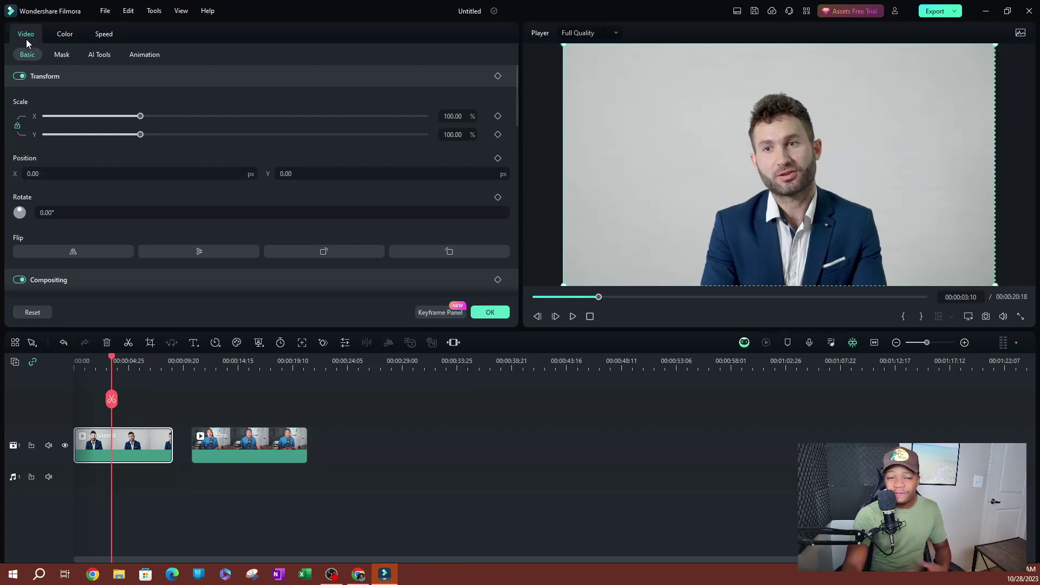
pyautogui.click(72, 38)
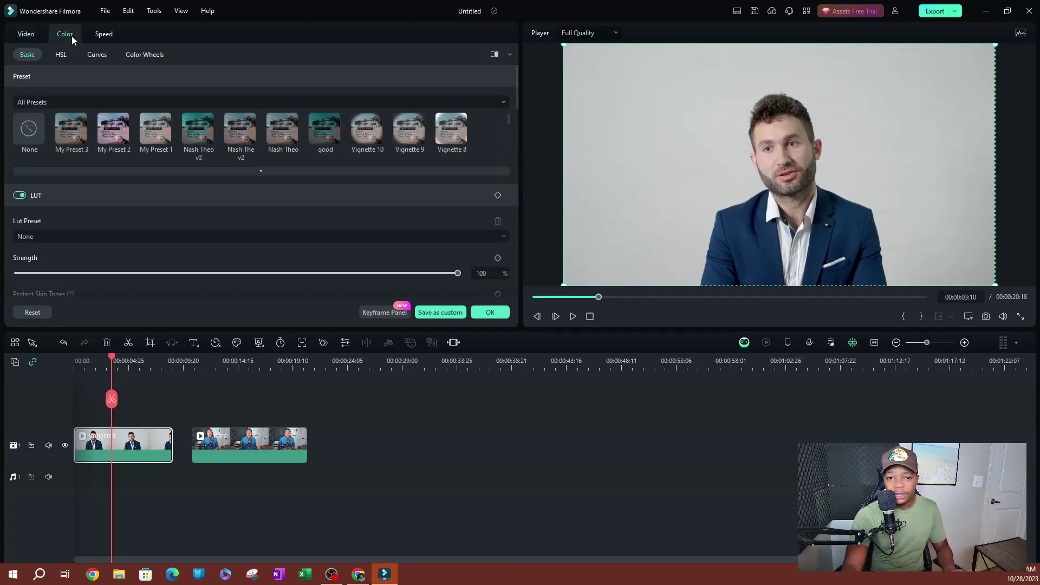
pyautogui.click(26, 34)
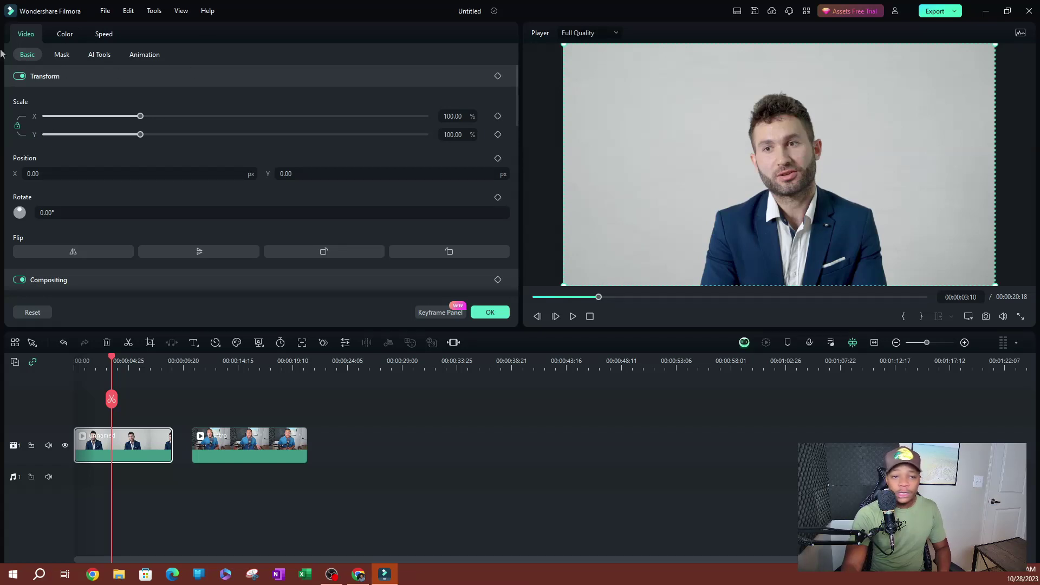
pyautogui.click(62, 57)
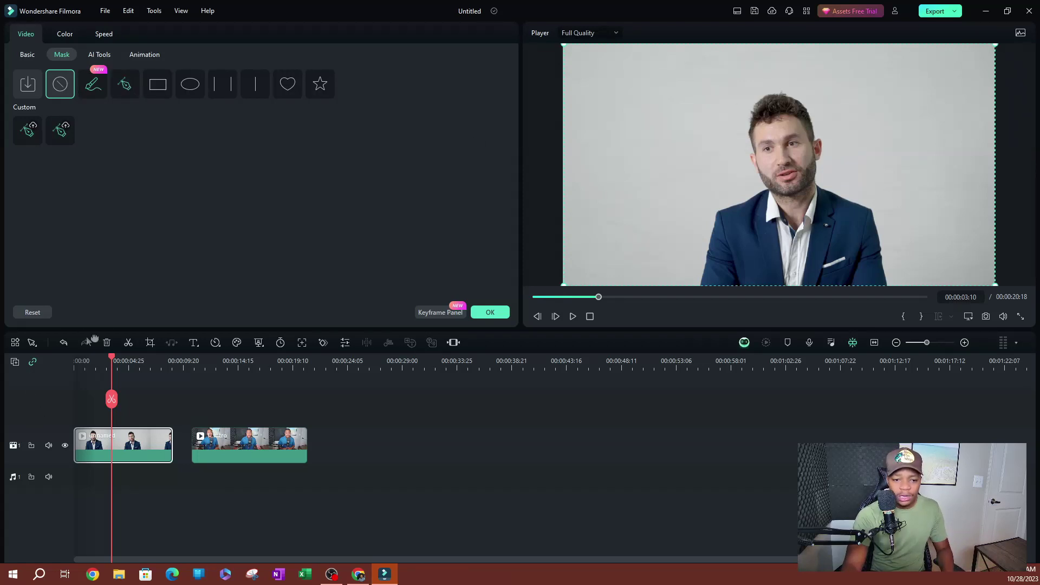
# - Add an AI mask to the suited man's clip and switch its mode to Smart Brush
pyautogui.click(90, 91)
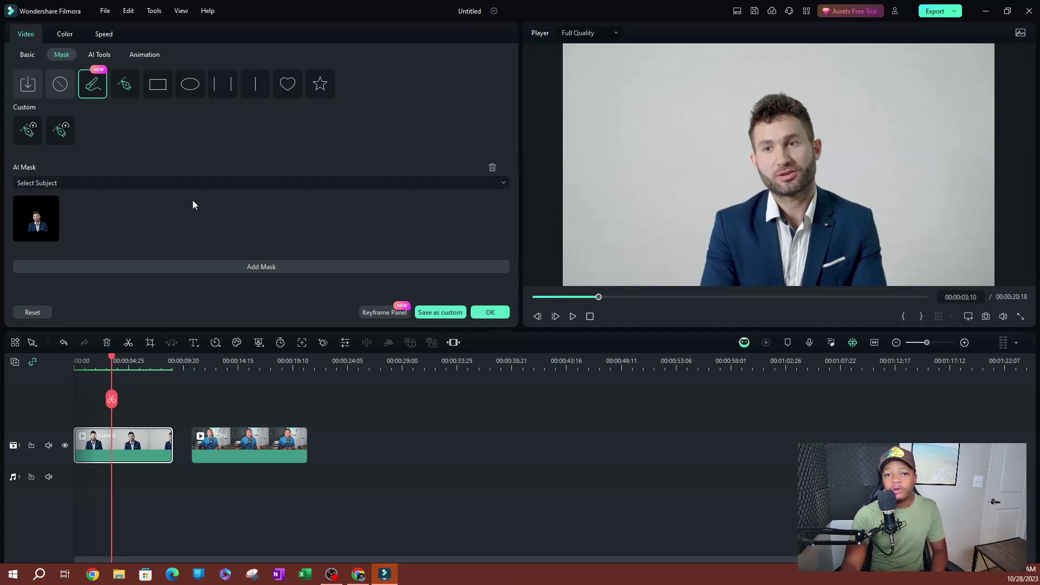
pyautogui.click(148, 180)
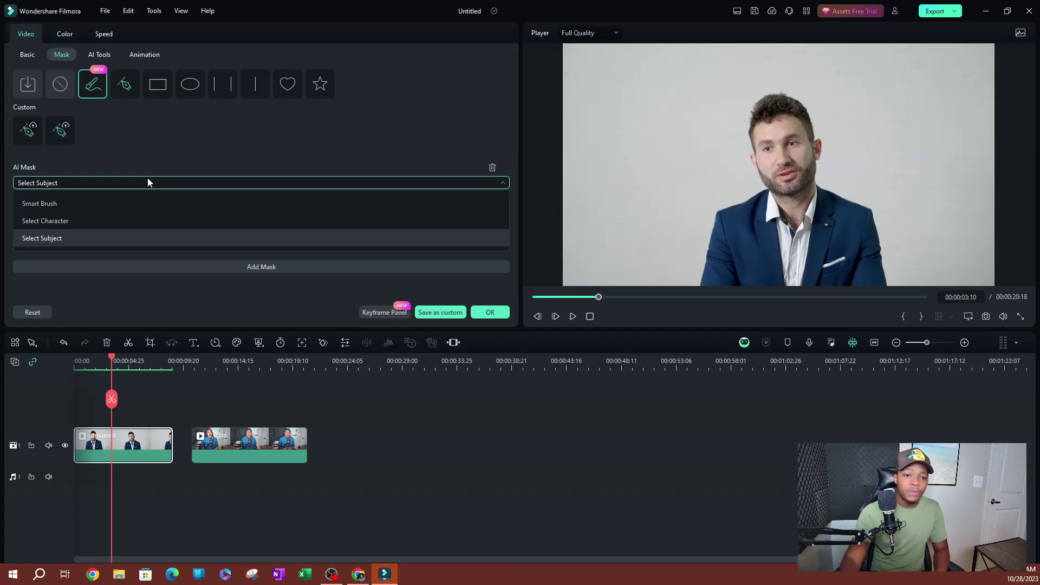
pyautogui.click(83, 204)
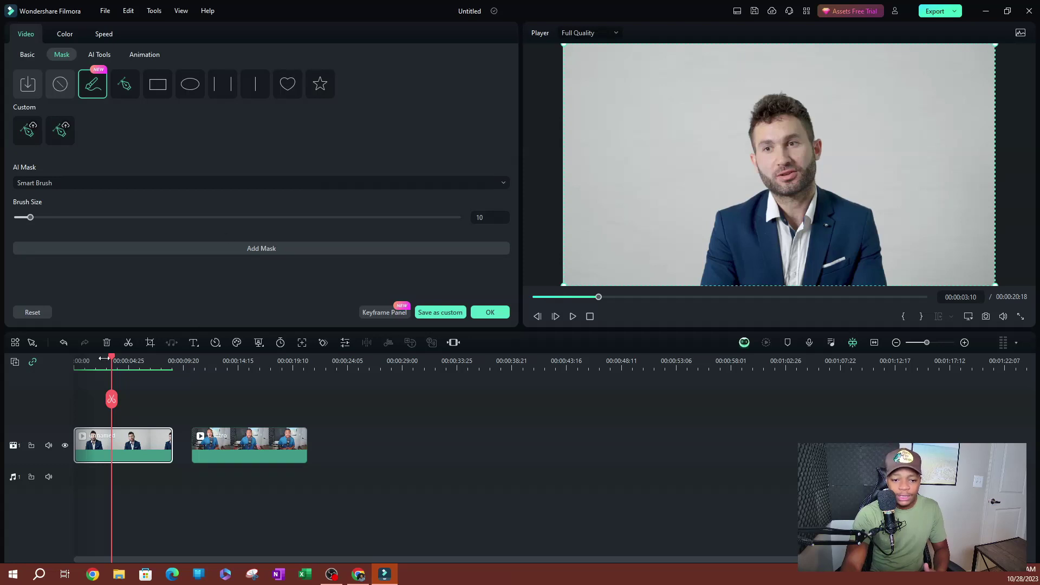
pyautogui.moveTo(111, 355); pyautogui.dragTo(31, 368)
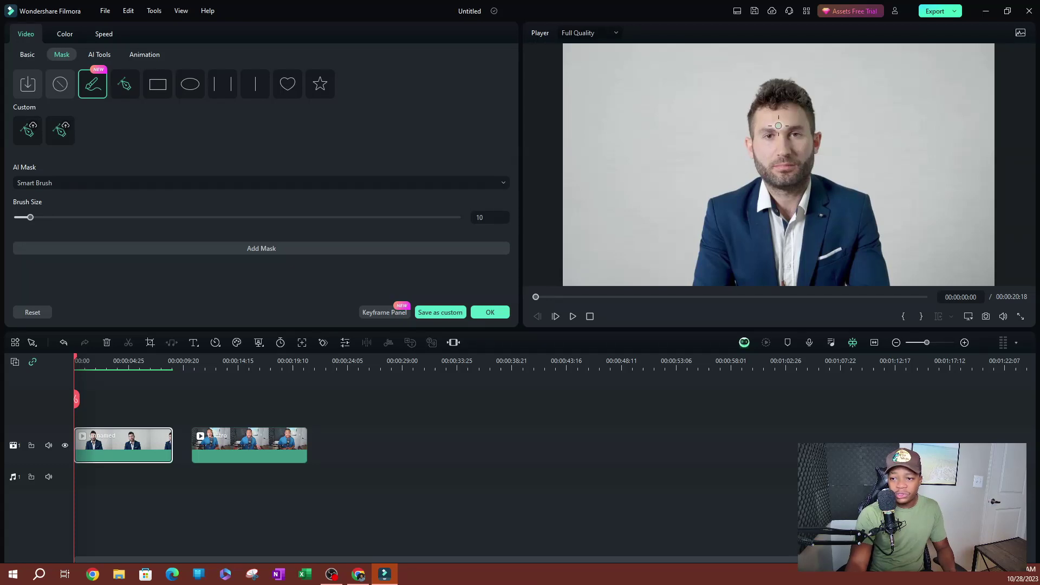
# - Set the Smart Brush size to 14 and paint over the suited man's shoulder
pyautogui.moveTo(31, 218); pyautogui.dragTo(54, 217)
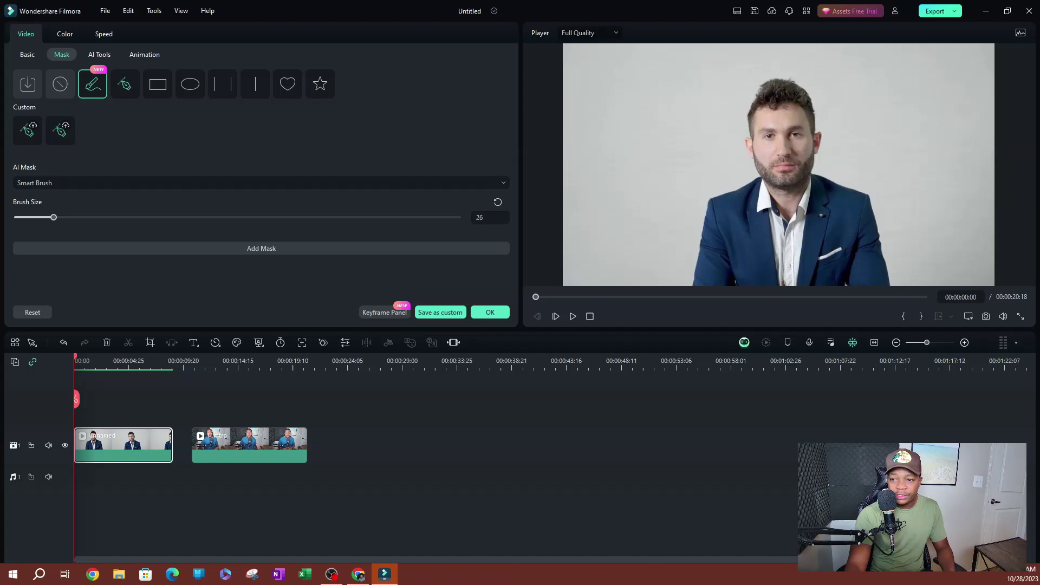
pyautogui.moveTo(54, 217); pyautogui.dragTo(36, 217)
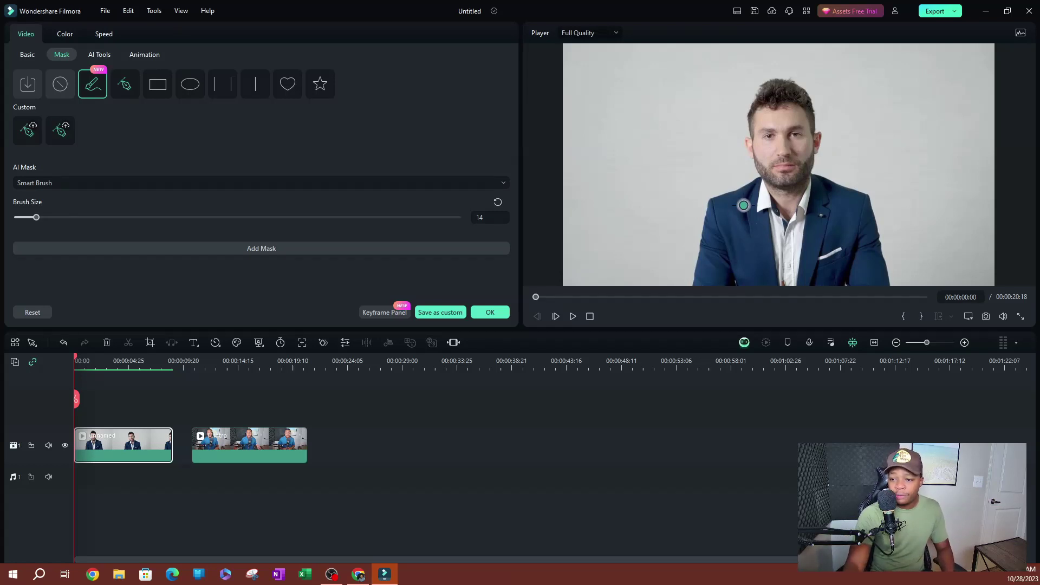
pyautogui.moveTo(702, 280)
pyautogui.mouseDown()
pyautogui.moveTo(703, 252)
pyautogui.moveTo(769, 184)
pyautogui.moveTo(764, 97)
pyautogui.moveTo(791, 93)
pyautogui.moveTo(811, 134)
pyautogui.moveTo(808, 191)
pyautogui.moveTo(860, 261)
pyautogui.moveTo(851, 276)
pyautogui.moveTo(702, 271)
pyautogui.mouseUp()
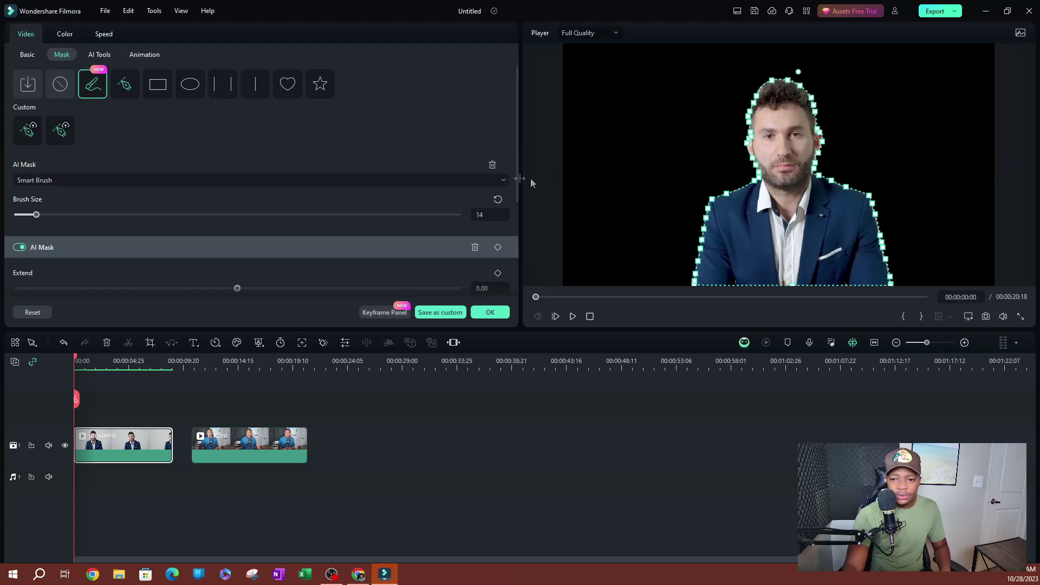
# - Move the AI mask's Extend slider outward, then inward, ending at -7.00
pyautogui.moveTo(517, 183); pyautogui.dragTo(518, 240)
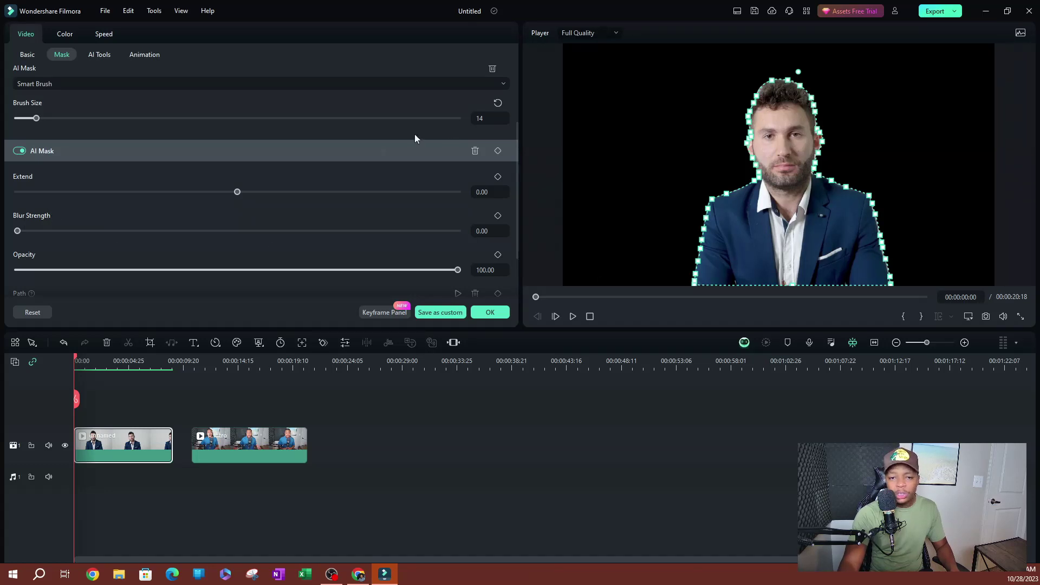
pyautogui.moveTo(238, 193); pyautogui.dragTo(247, 199)
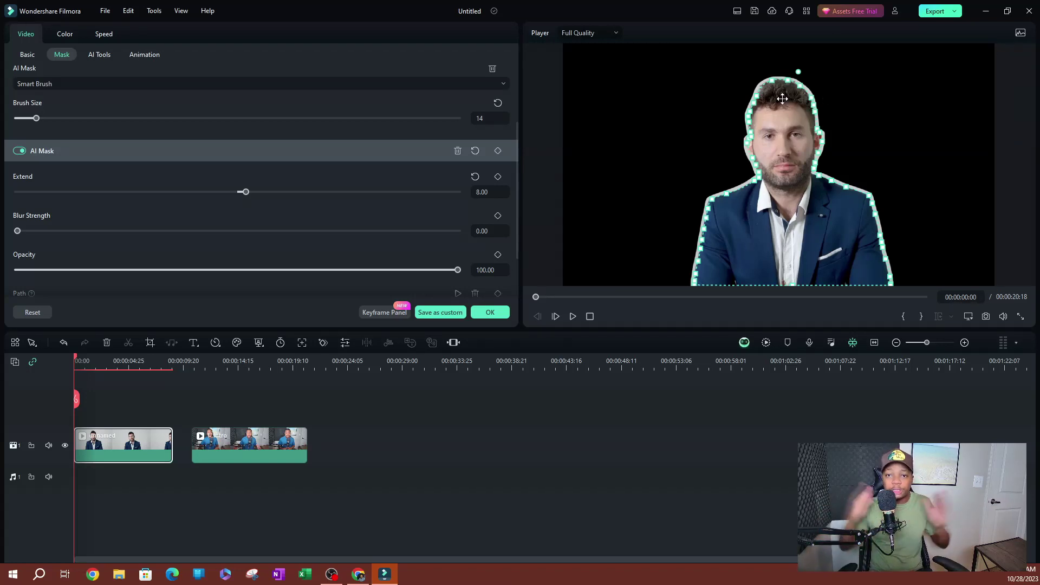
pyautogui.moveTo(245, 193)
pyautogui.mouseDown()
pyautogui.moveTo(214, 199)
pyautogui.moveTo(237, 203)
pyautogui.mouseUp()
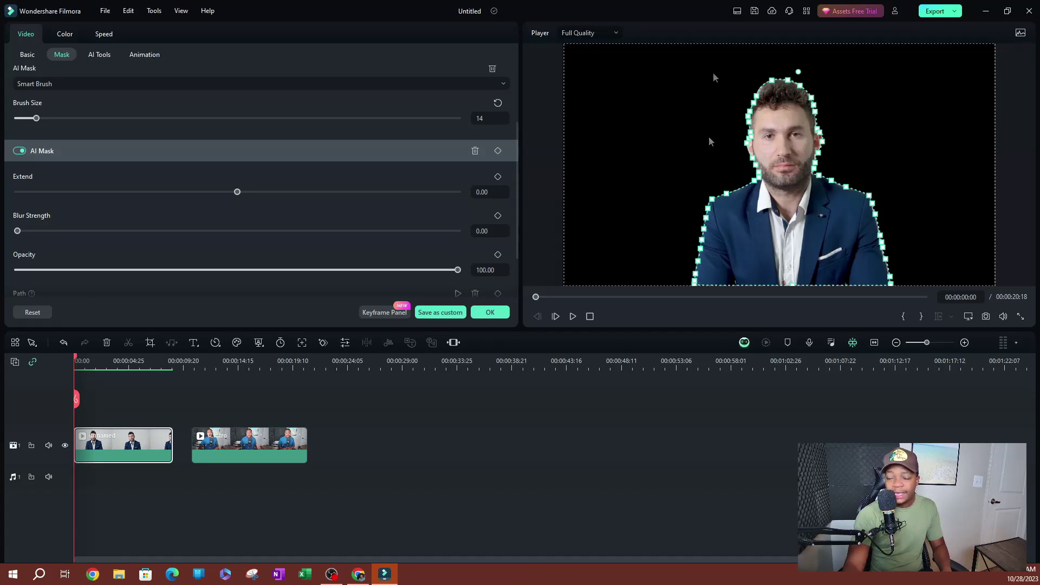
pyautogui.moveTo(236, 195)
pyautogui.mouseDown()
pyautogui.moveTo(220, 194)
pyautogui.moveTo(231, 200)
pyautogui.mouseUp()
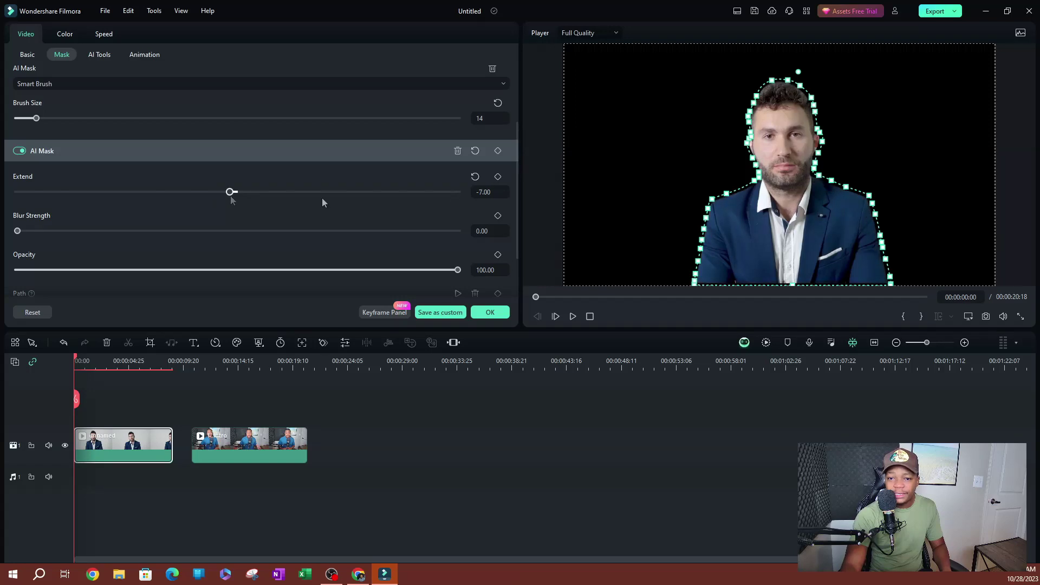
# - Reset Extend to 0, try Blur Strength 8 then back to 0, and test the Opacity slider
pyautogui.click(475, 177)
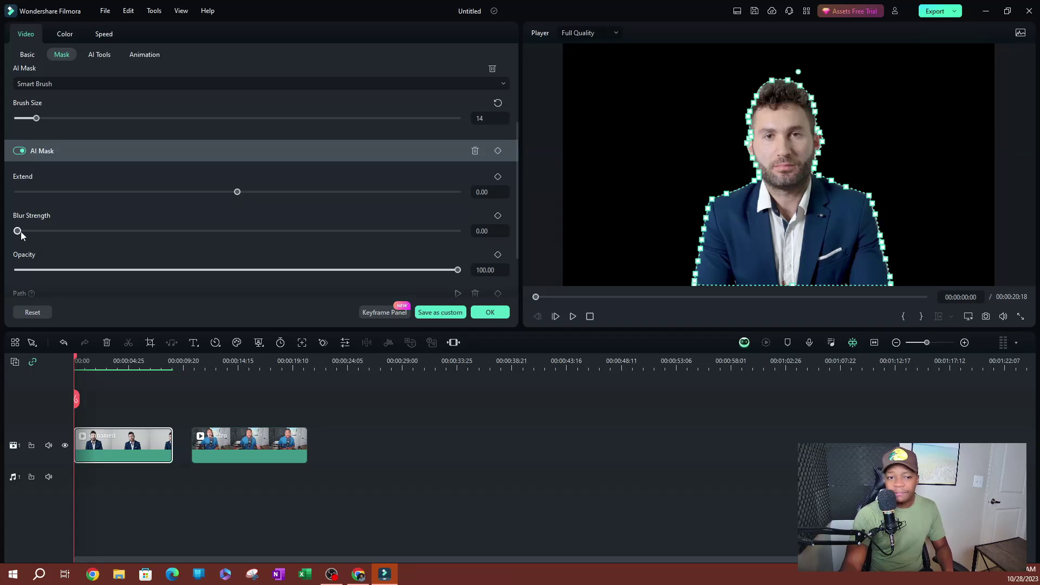
pyautogui.moveTo(22, 233); pyautogui.dragTo(52, 233)
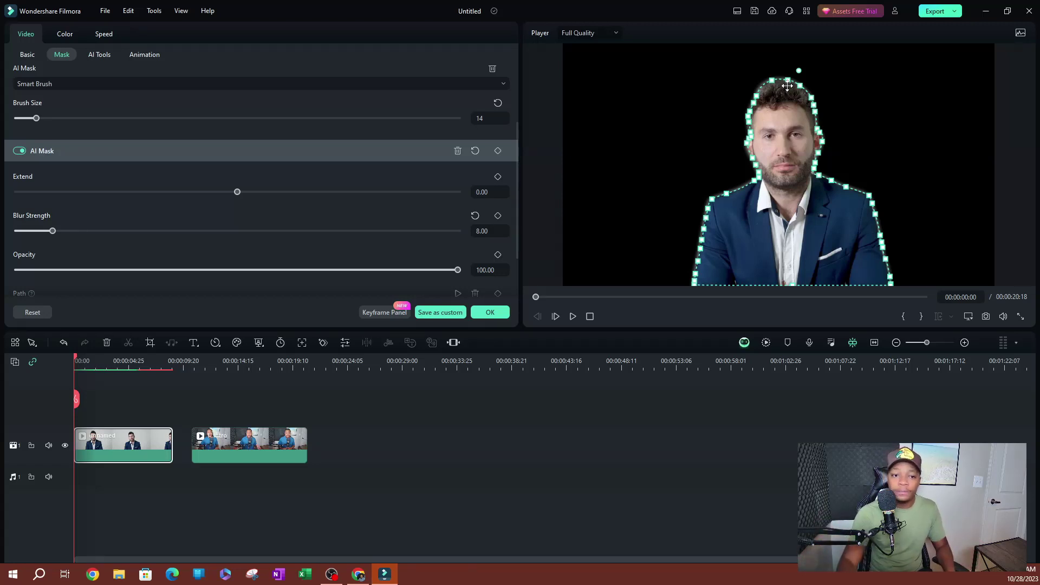
pyautogui.moveTo(53, 231); pyautogui.dragTo(17, 231)
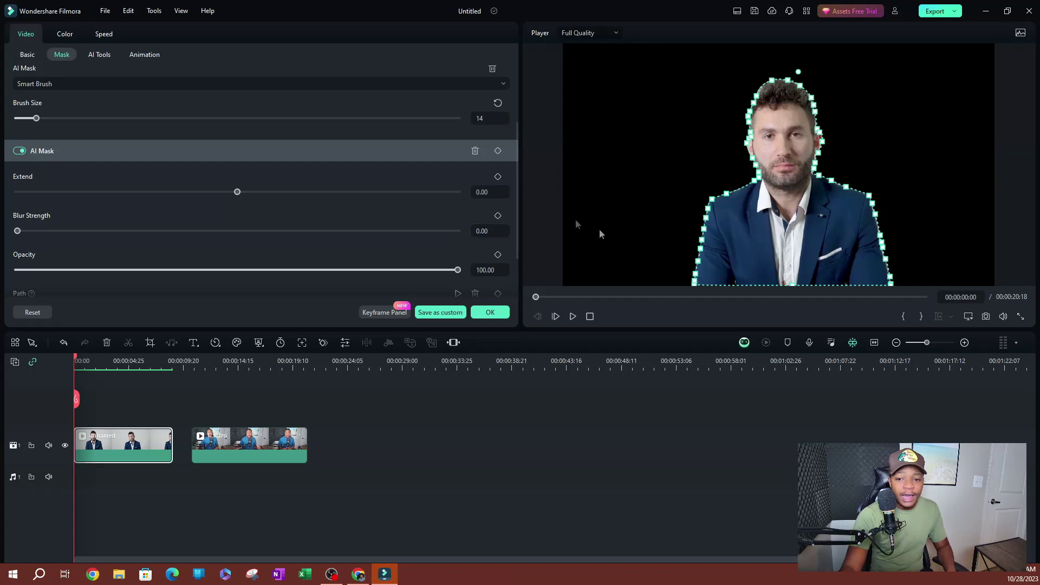
pyautogui.moveTo(458, 270)
pyautogui.mouseDown()
pyautogui.moveTo(17, 270)
pyautogui.moveTo(470, 232)
pyautogui.moveTo(400, 264)
pyautogui.moveTo(396, 279)
pyautogui.moveTo(477, 275)
pyautogui.mouseUp()
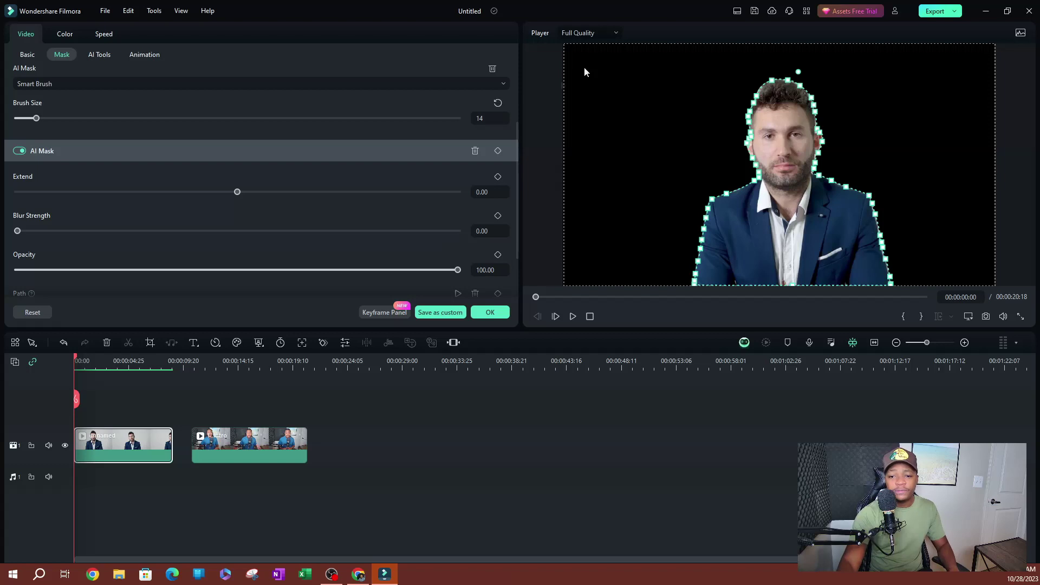
pyautogui.moveTo(518, 232); pyautogui.dragTo(516, 274)
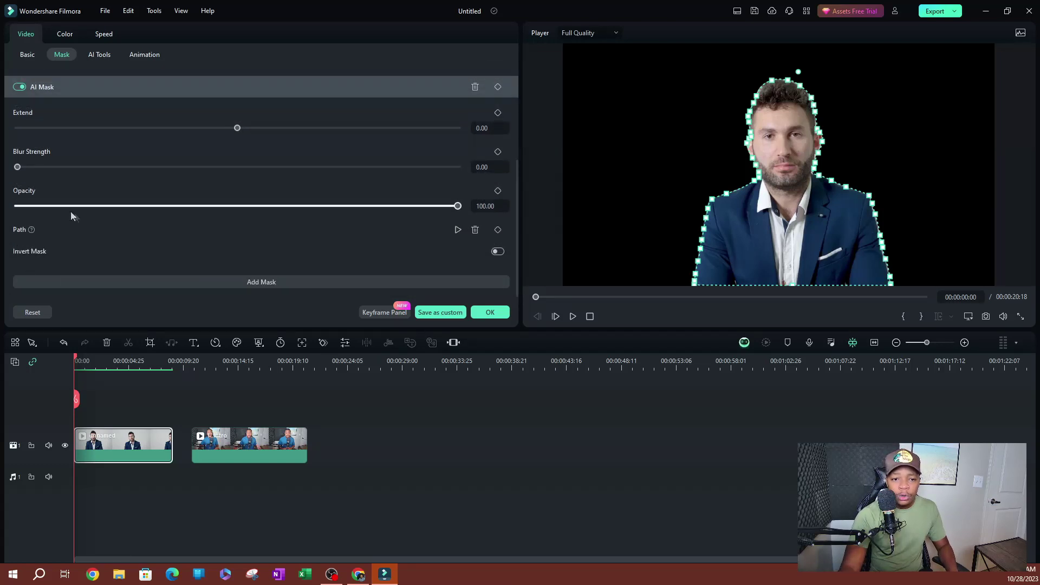
pyautogui.moveTo(30, 231)
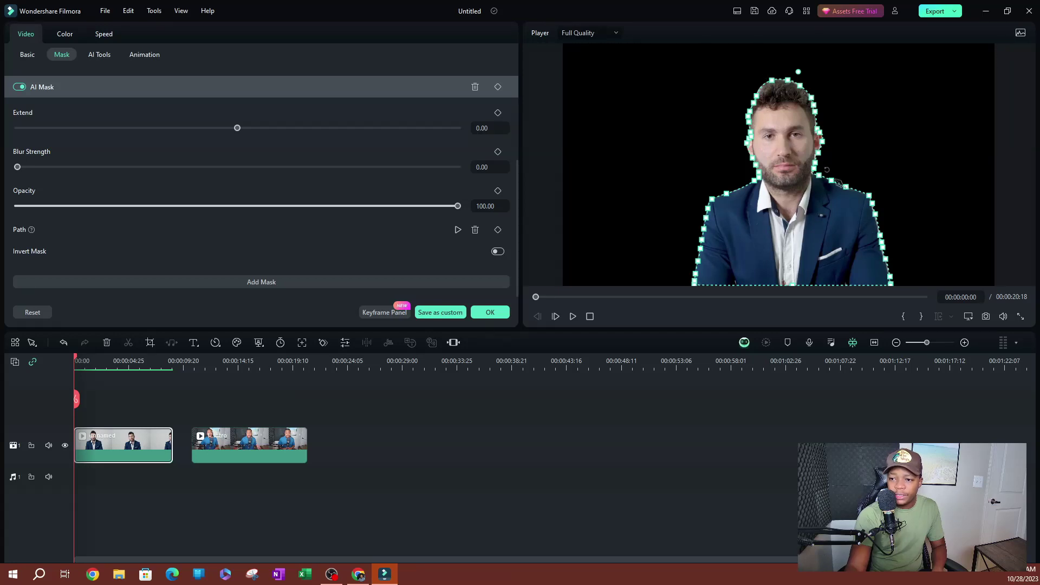
pyautogui.click(876, 202)
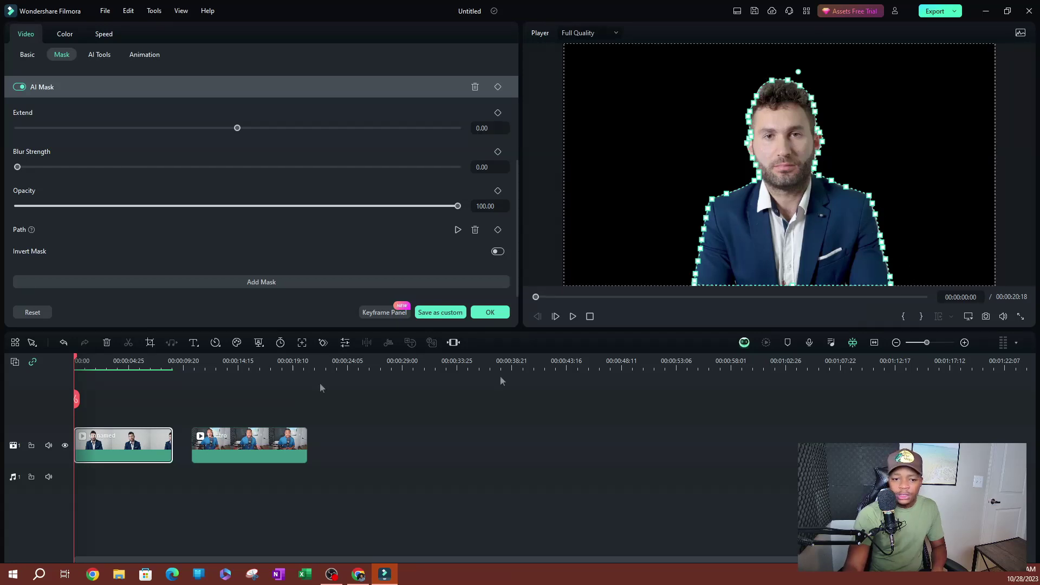
pyautogui.click(782, 181)
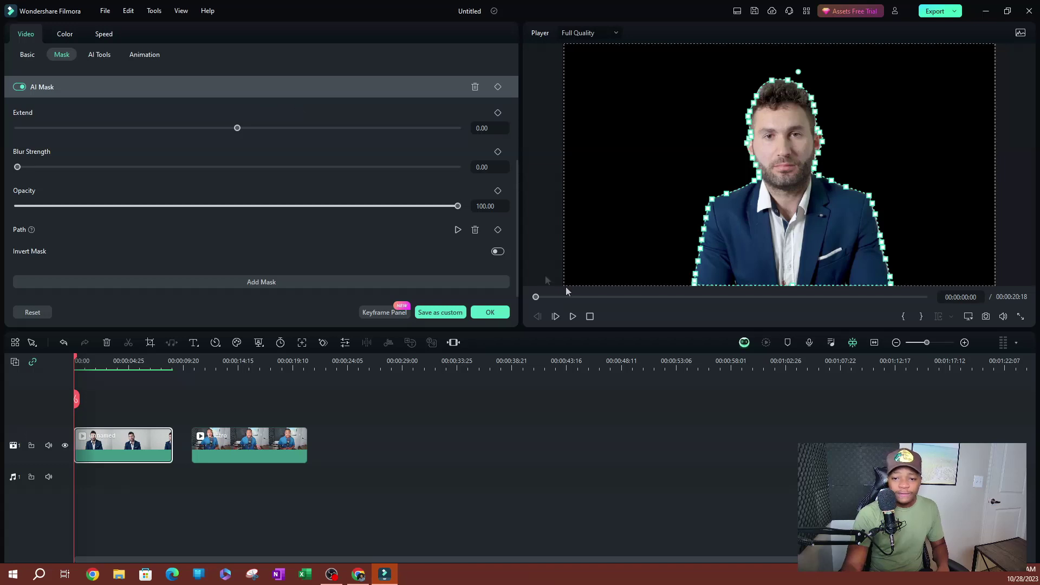
pyautogui.click(457, 229)
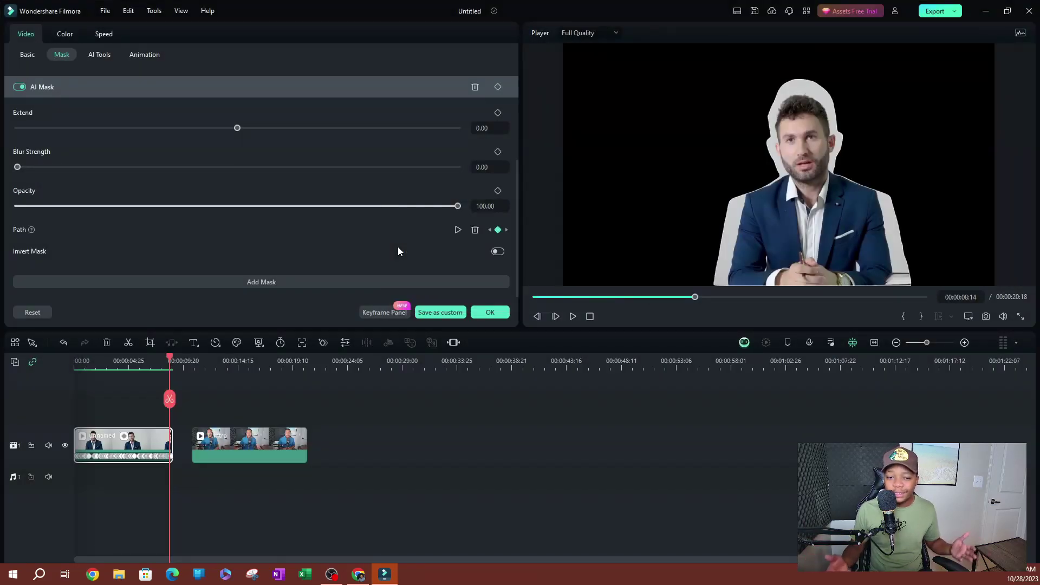
# - Play back the motion-tracked mask from the clip start, then return to the beginning
pyautogui.moveTo(169, 362); pyautogui.dragTo(53, 368)
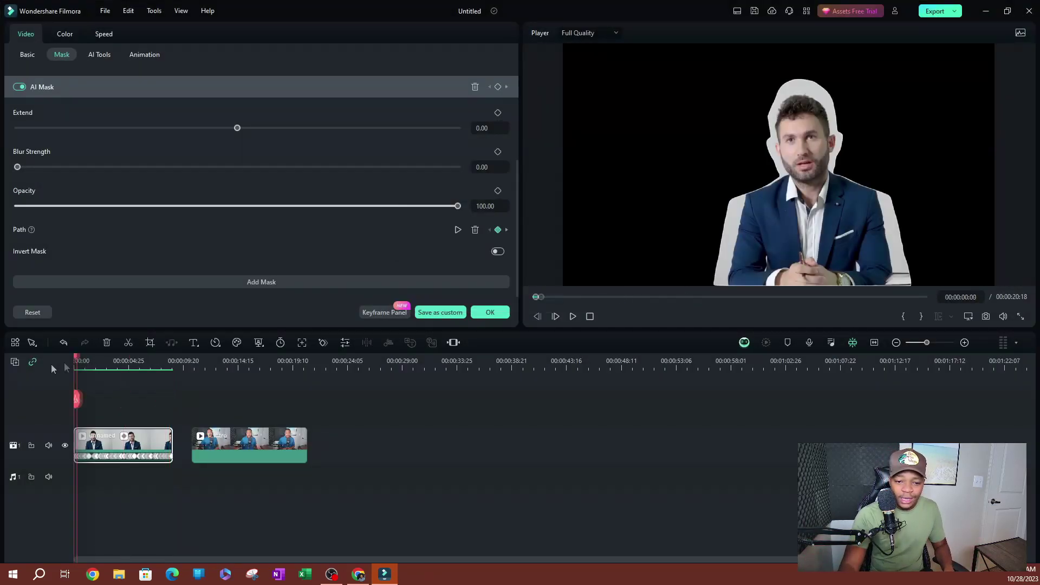
pyautogui.click(570, 319)
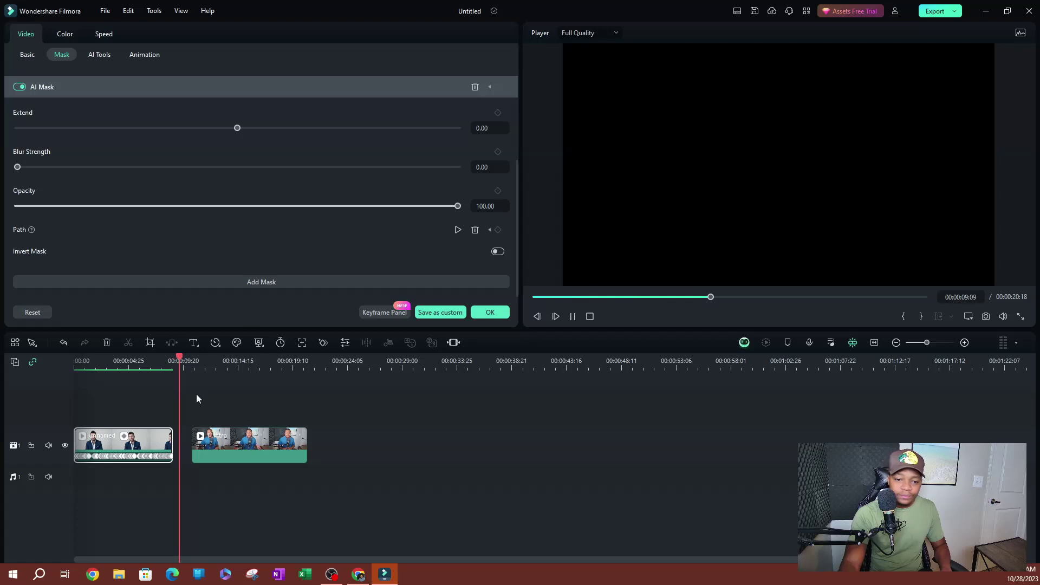
pyautogui.press('space')
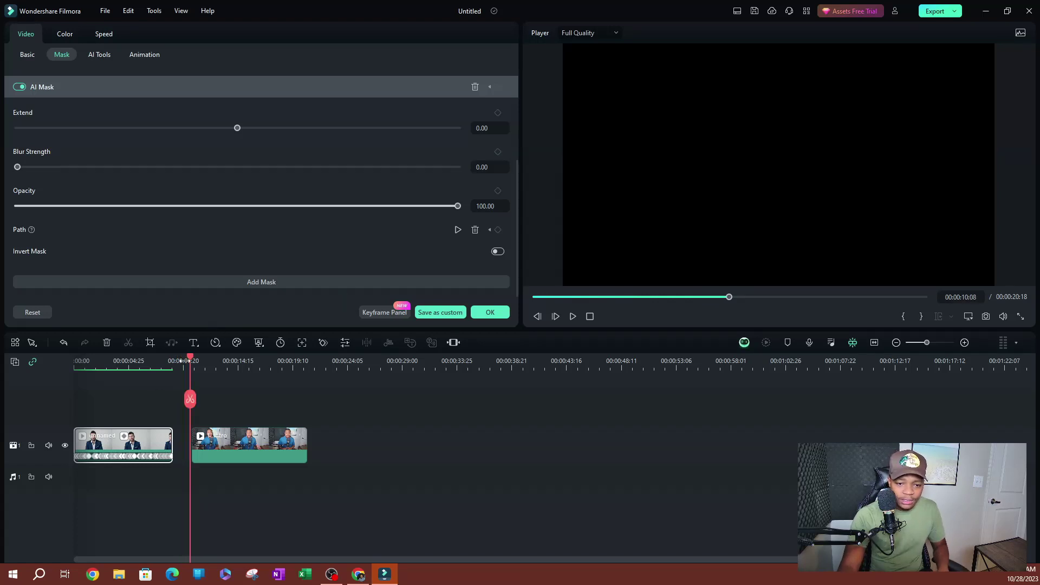
pyautogui.press('Home')
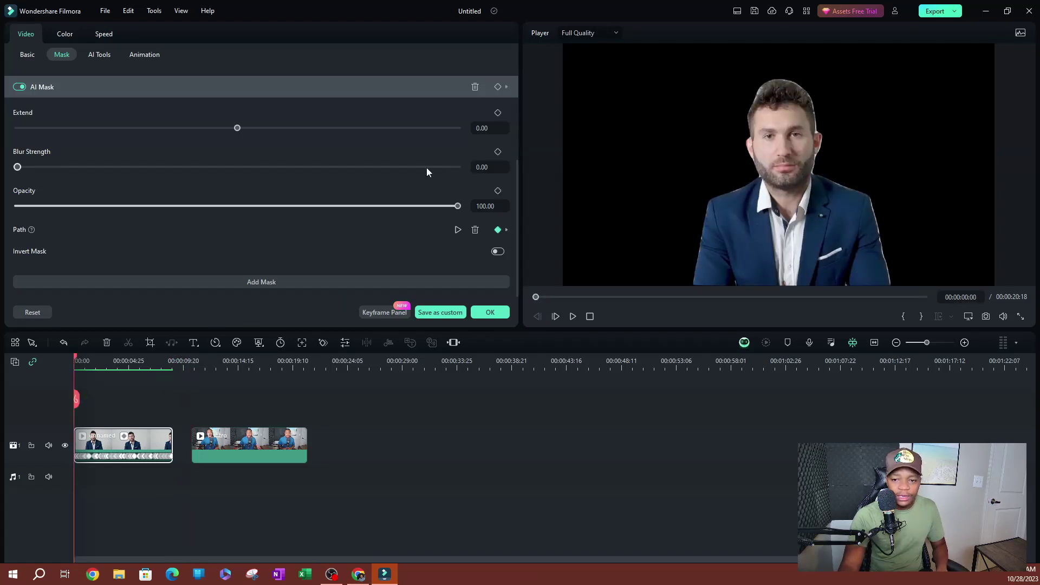
# - Remove the tracked Path keyframe and replay the clip to check the mask
pyautogui.click(474, 230)
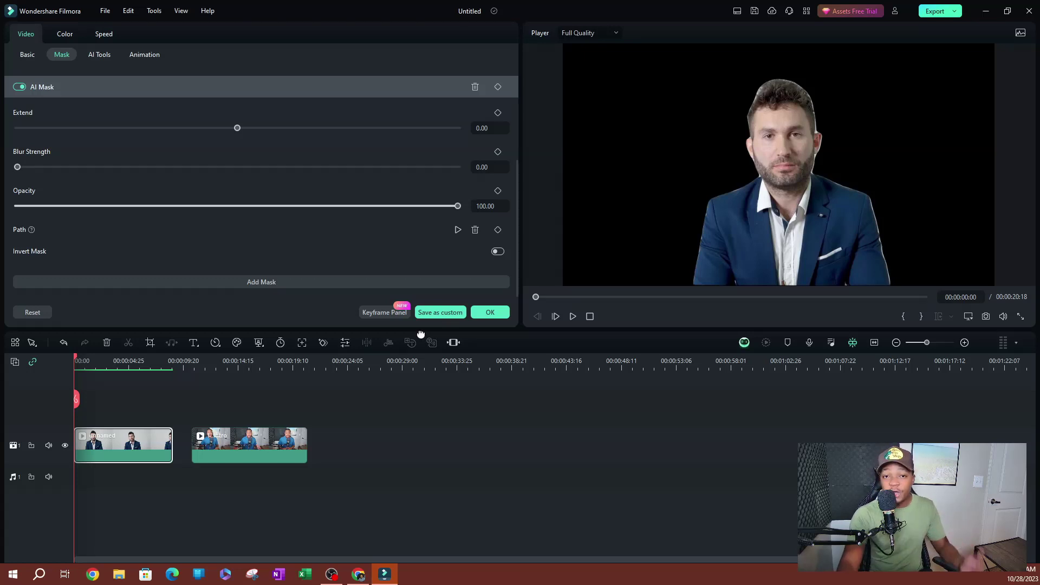
pyautogui.click(573, 317)
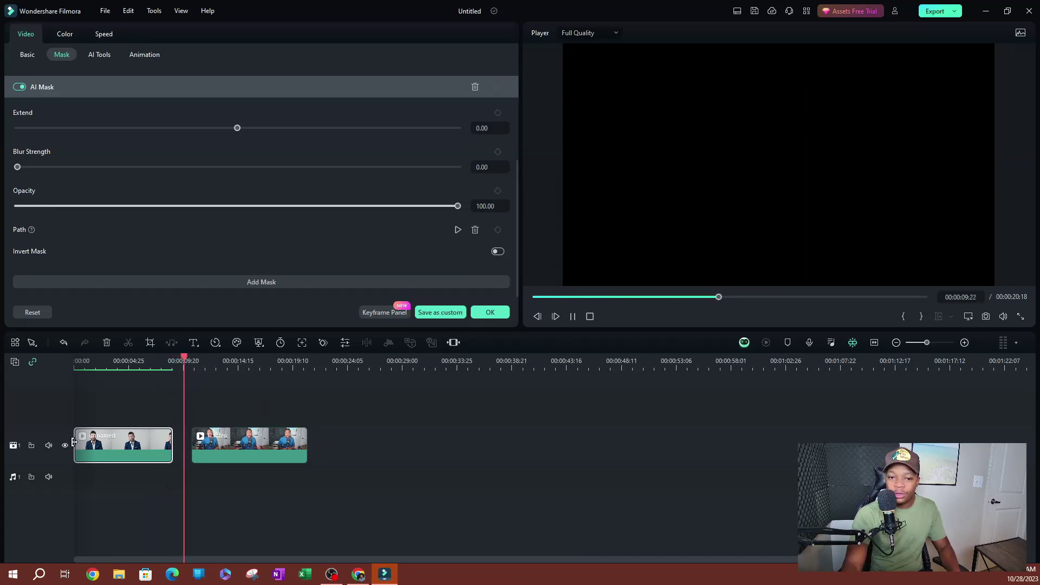
pyautogui.press('space')
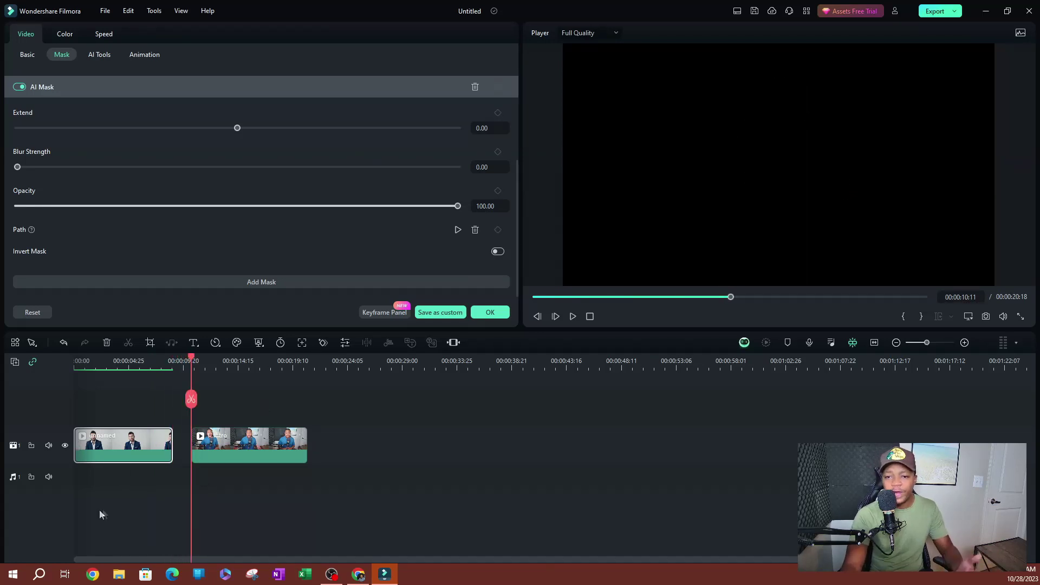
pyautogui.moveTo(190, 357); pyautogui.dragTo(13, 386)
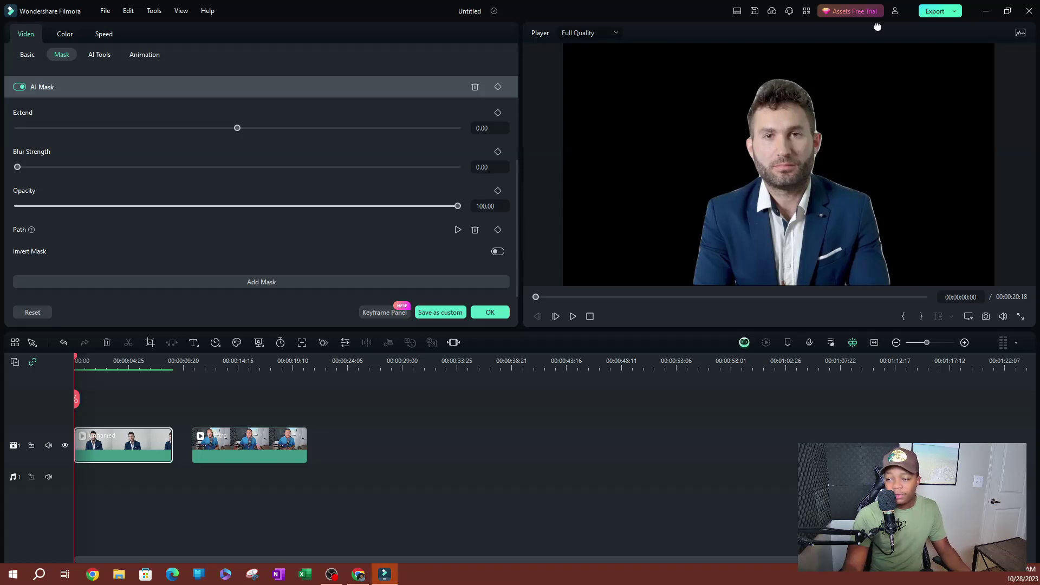
pyautogui.click(497, 252)
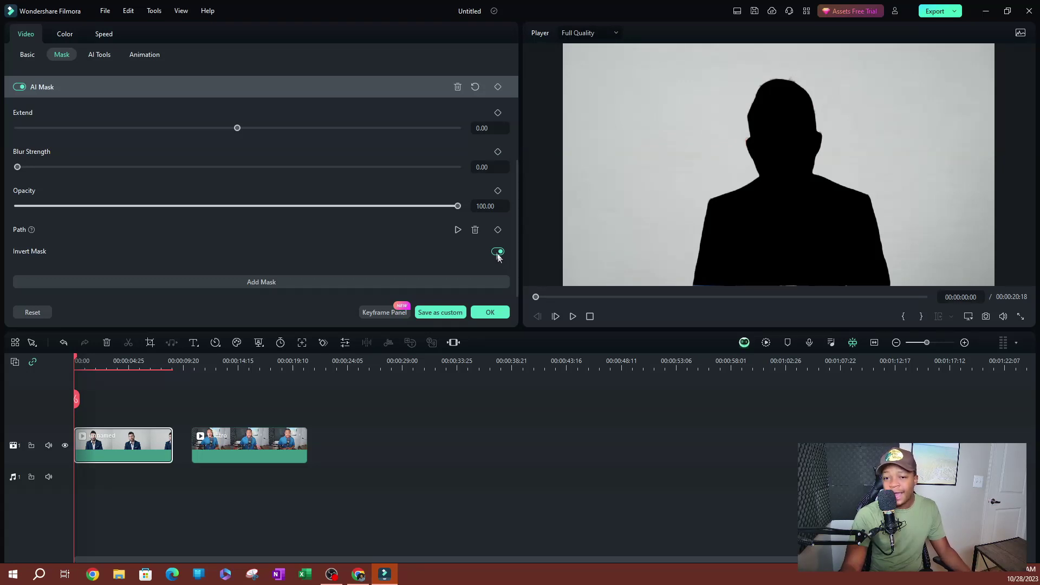
pyautogui.click(497, 252)
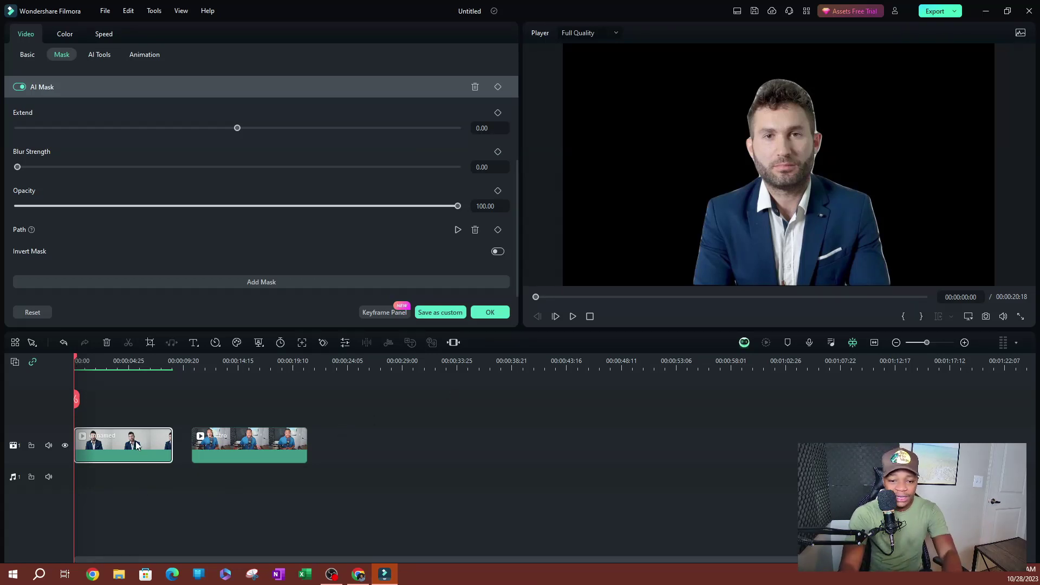
pyautogui.press('Delete')
pyautogui.moveTo(146, 445); pyautogui.dragTo(128, 445)
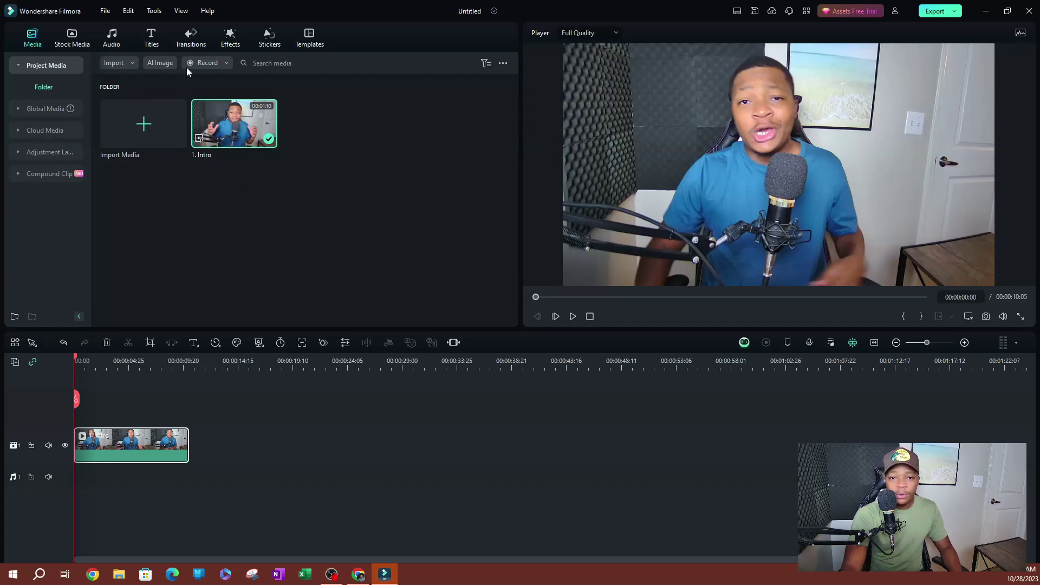
# - Open the Intro clip's mask settings and choose the Smart Brush AI mask
pyautogui.doubleClick(124, 445)
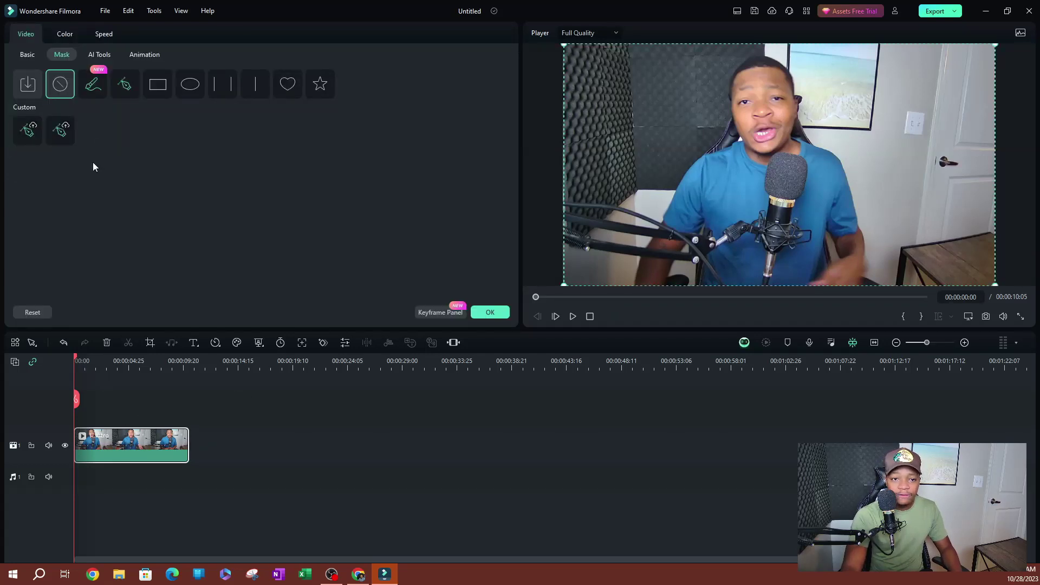
pyautogui.click(93, 84)
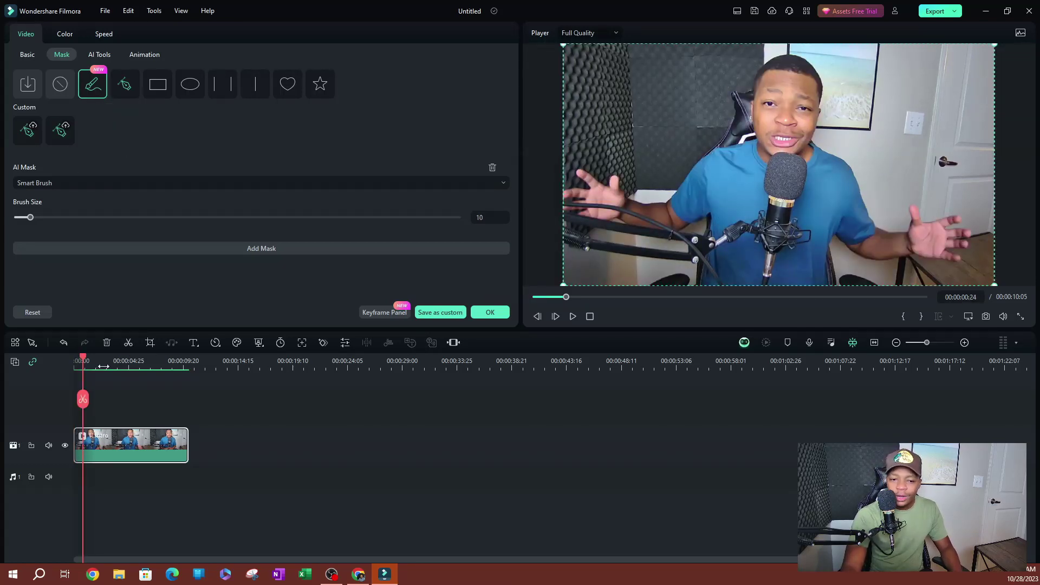
pyautogui.moveTo(81, 360); pyautogui.dragTo(77, 401)
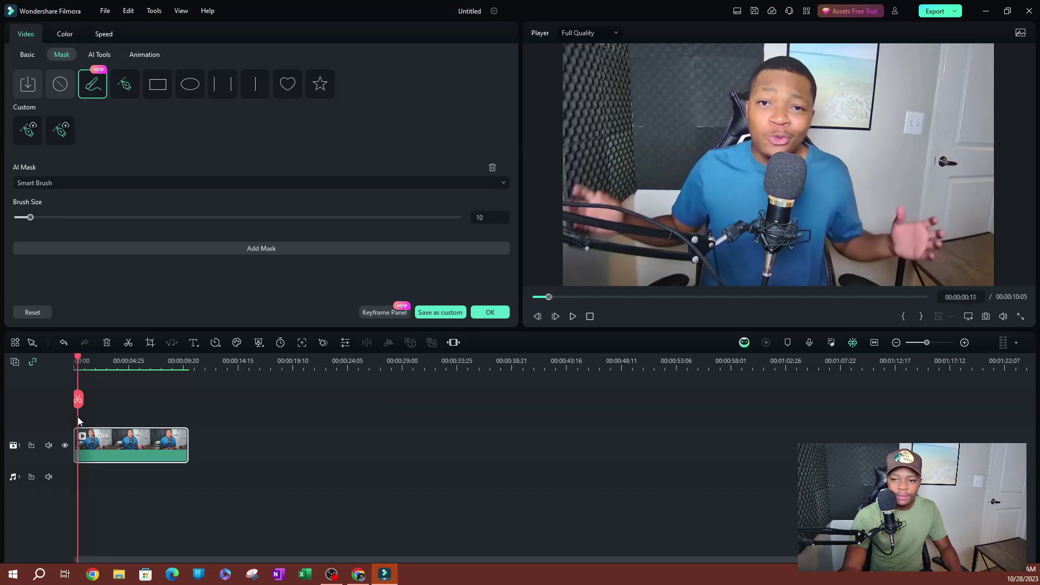
# - Brush over the mic arm, shoulder and presenter, then delete the Smart Brush mask
pyautogui.moveTo(583, 216)
pyautogui.mouseDown()
pyautogui.moveTo(670, 224)
pyautogui.moveTo(694, 216)
pyautogui.moveTo(747, 148)
pyautogui.moveTo(769, 76)
pyautogui.moveTo(782, 70)
pyautogui.moveTo(811, 170)
pyautogui.moveTo(853, 229)
pyautogui.moveTo(869, 242)
pyautogui.moveTo(912, 243)
pyautogui.moveTo(812, 238)
pyautogui.moveTo(820, 292)
pyautogui.moveTo(727, 284)
pyautogui.moveTo(706, 257)
pyautogui.moveTo(704, 210)
pyautogui.mouseUp()
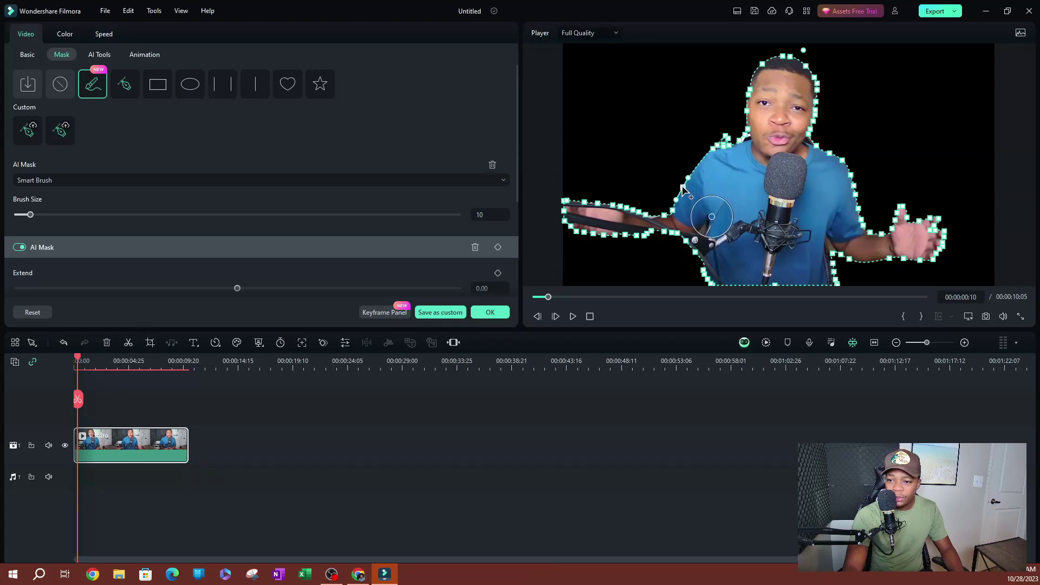
pyautogui.moveTo(718, 153); pyautogui.dragTo(709, 161)
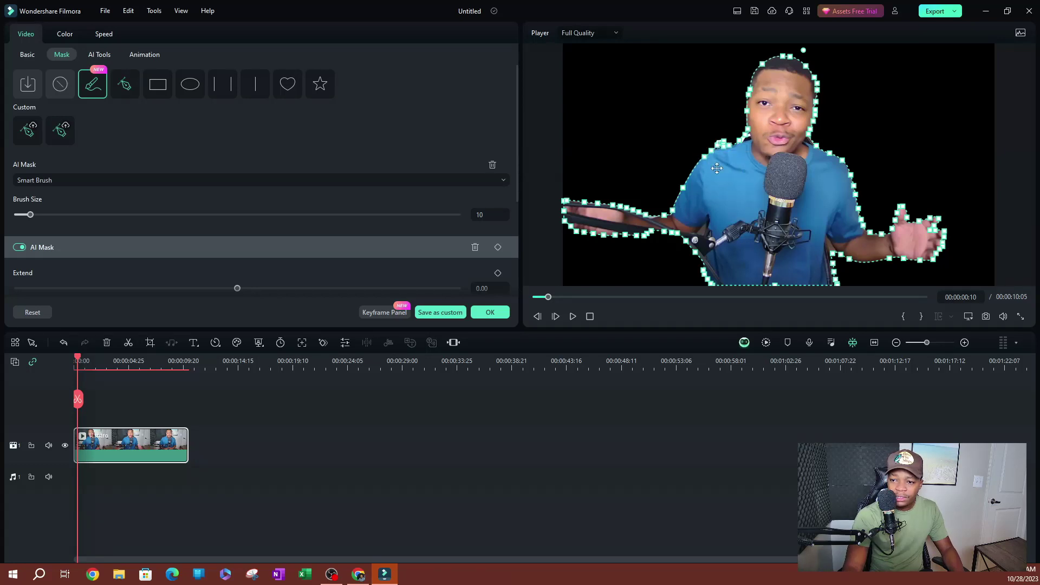
pyautogui.moveTo(838, 258); pyautogui.dragTo(835, 277)
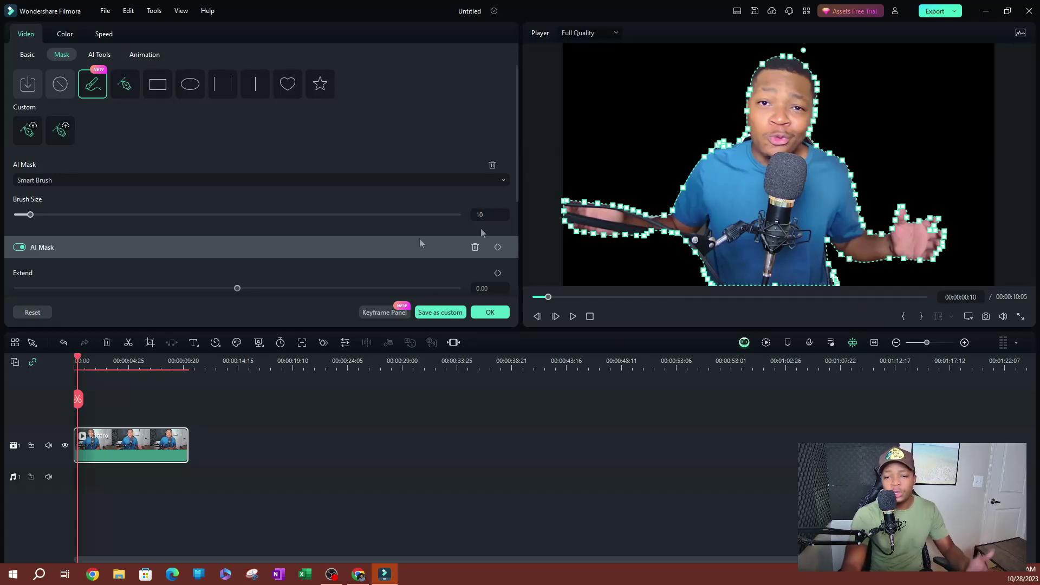
pyautogui.click(493, 164)
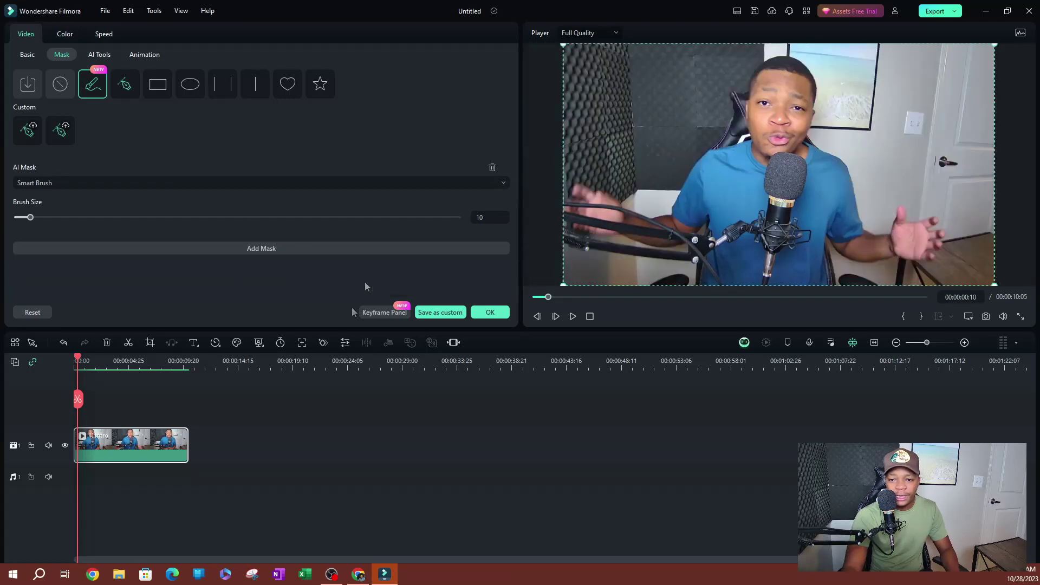
# - Switch the AI mask to Select Character and pick the presenter from the detected characters
pyautogui.click(128, 184)
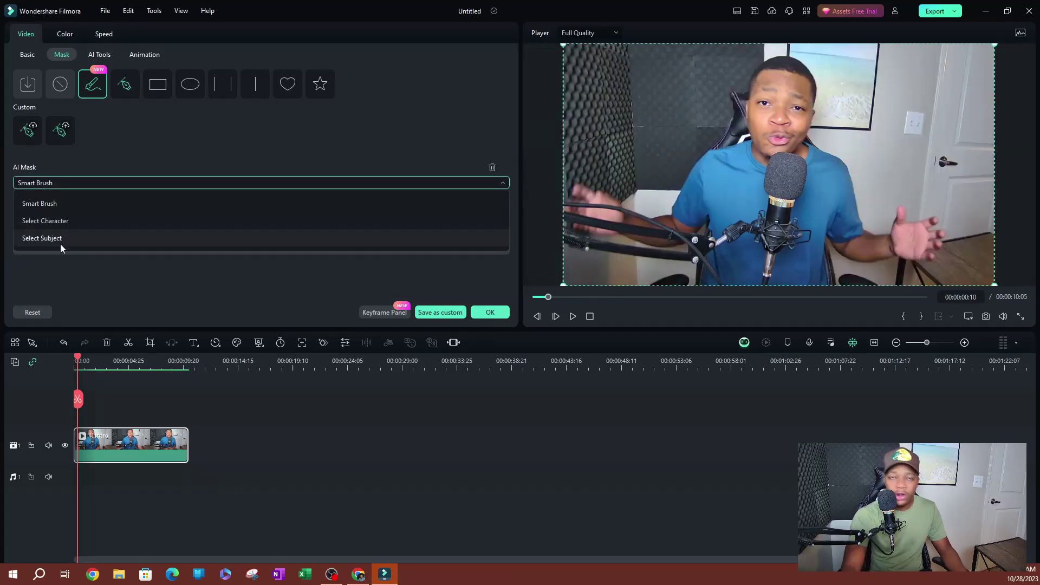
pyautogui.click(86, 221)
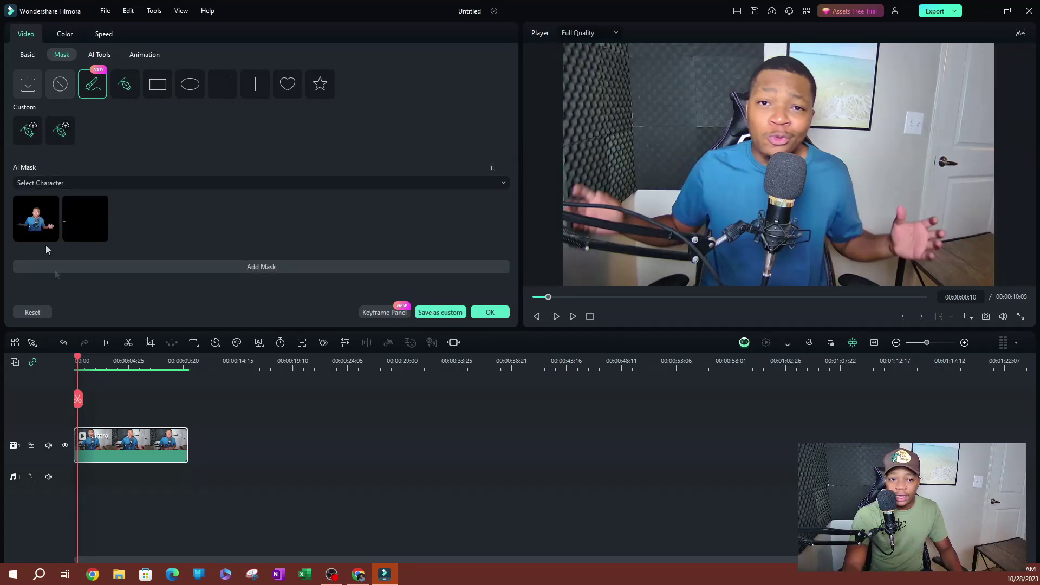
pyautogui.click(76, 226)
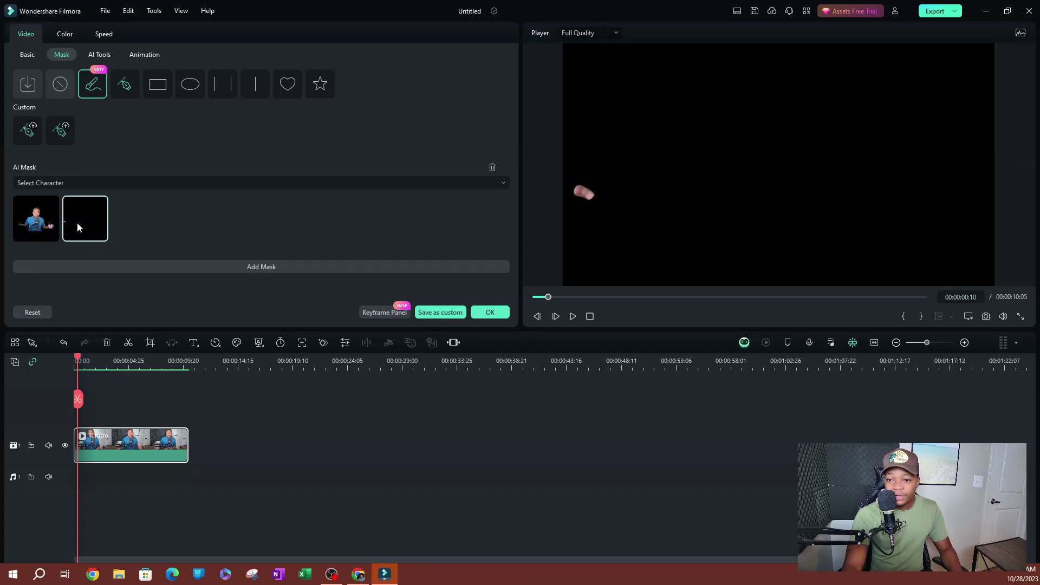
pyautogui.click(41, 225)
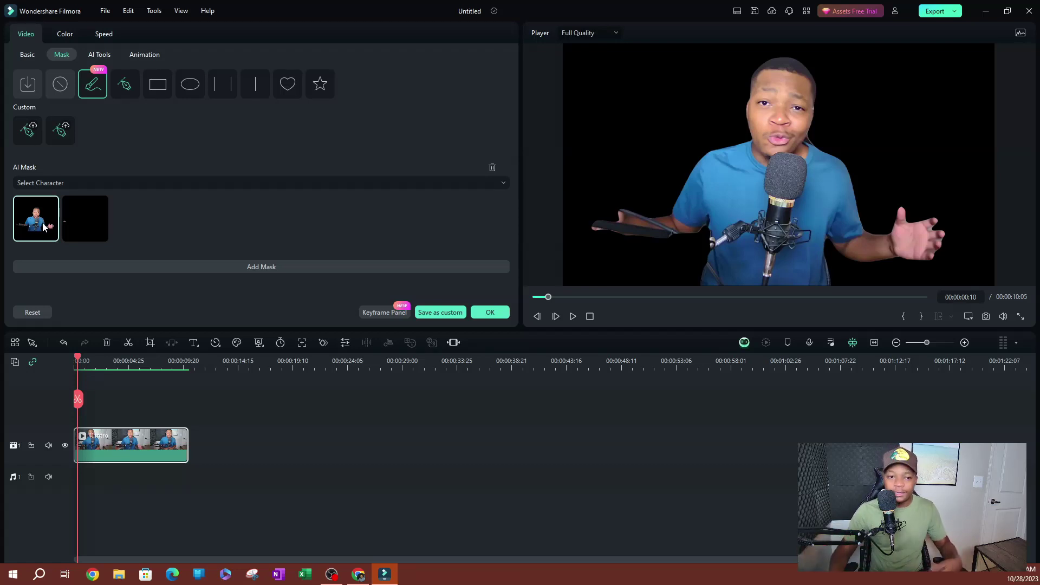
pyautogui.click(83, 229)
# - Add the presenter's character mask, then add a second AI mask on the man
pyautogui.click(35, 219)
pyautogui.click(261, 266)
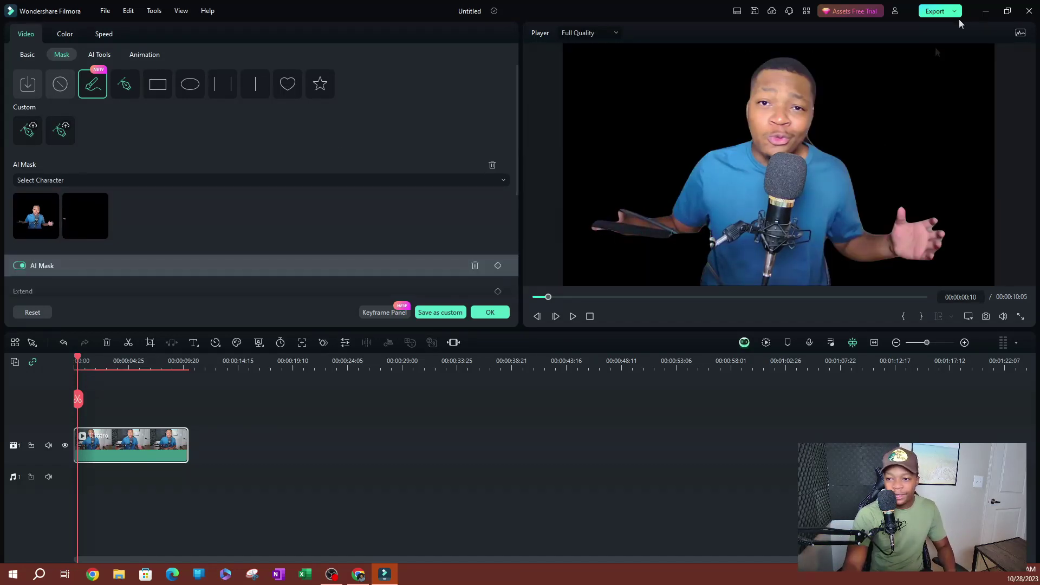
pyautogui.click(575, 316)
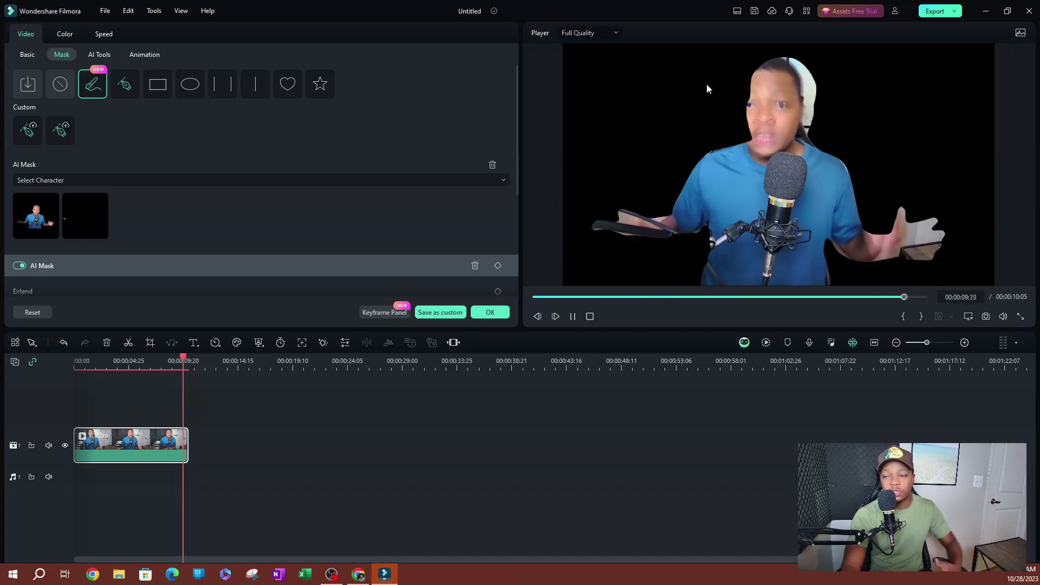
pyautogui.click(825, 216)
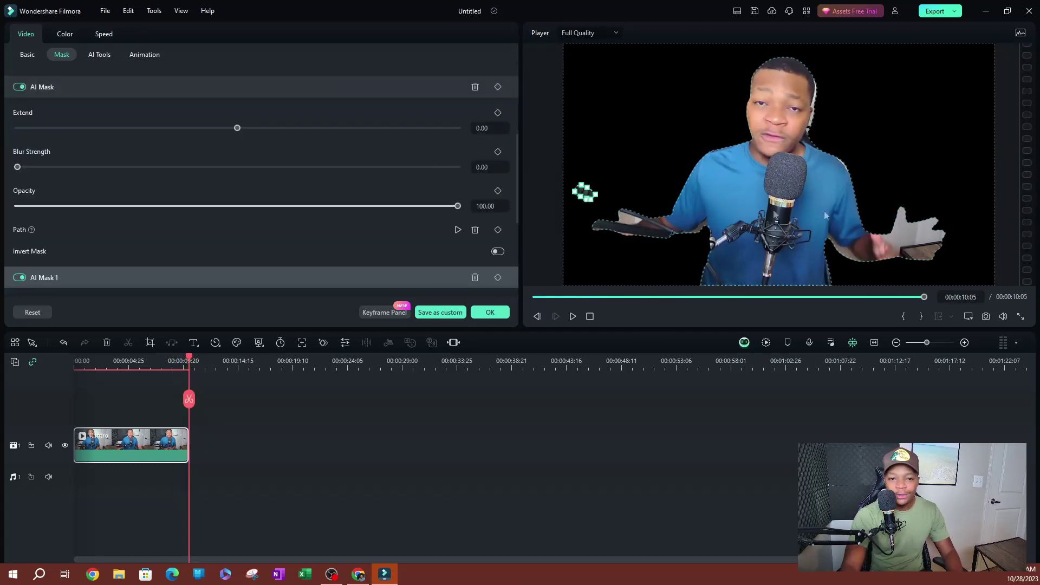
# - Play the masked clip from the start and stop to inspect the mask
pyautogui.click(573, 316)
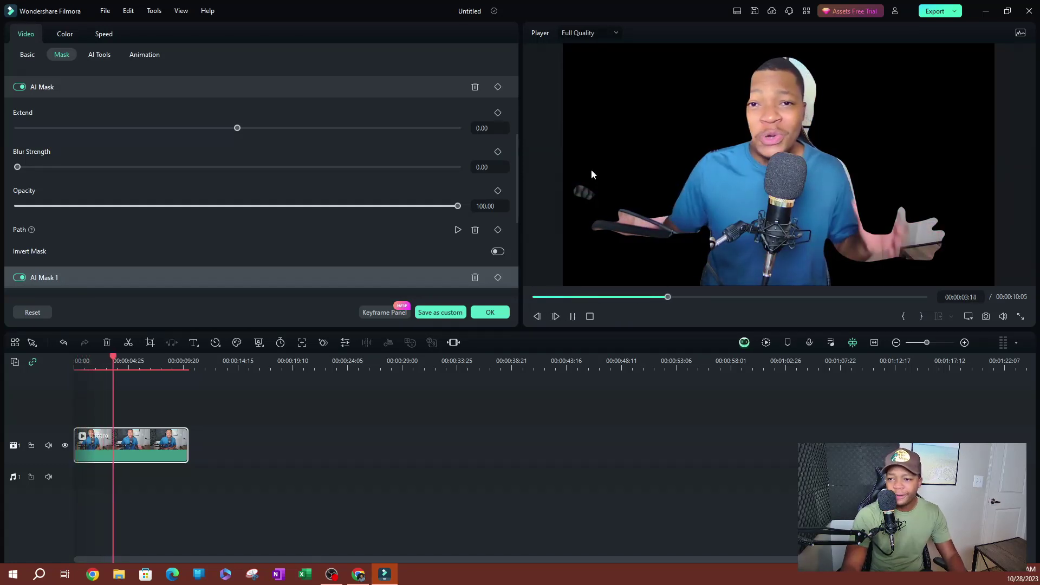
pyautogui.press('space')
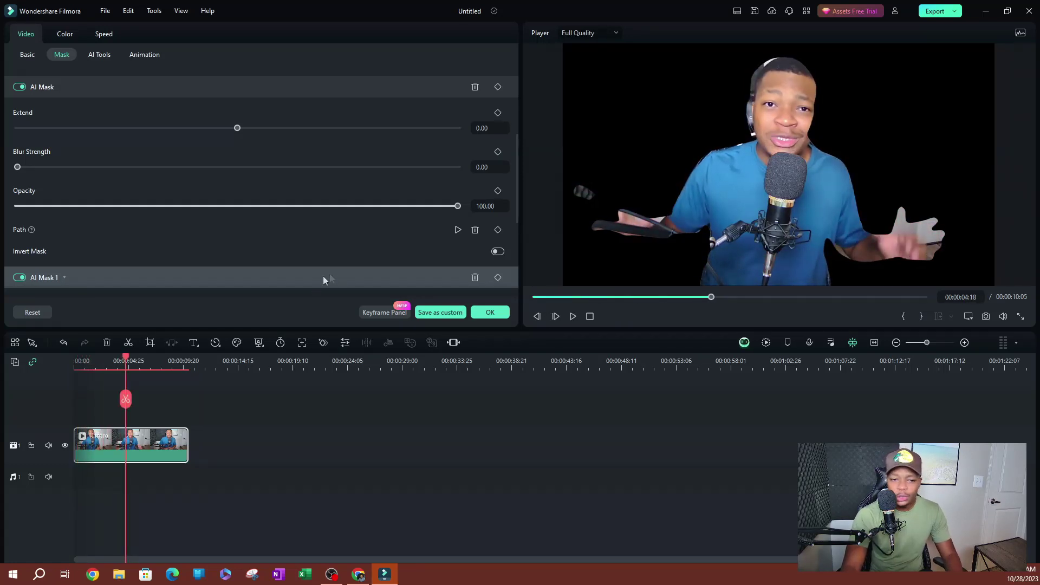
pyautogui.scroll(2, 212, 103)
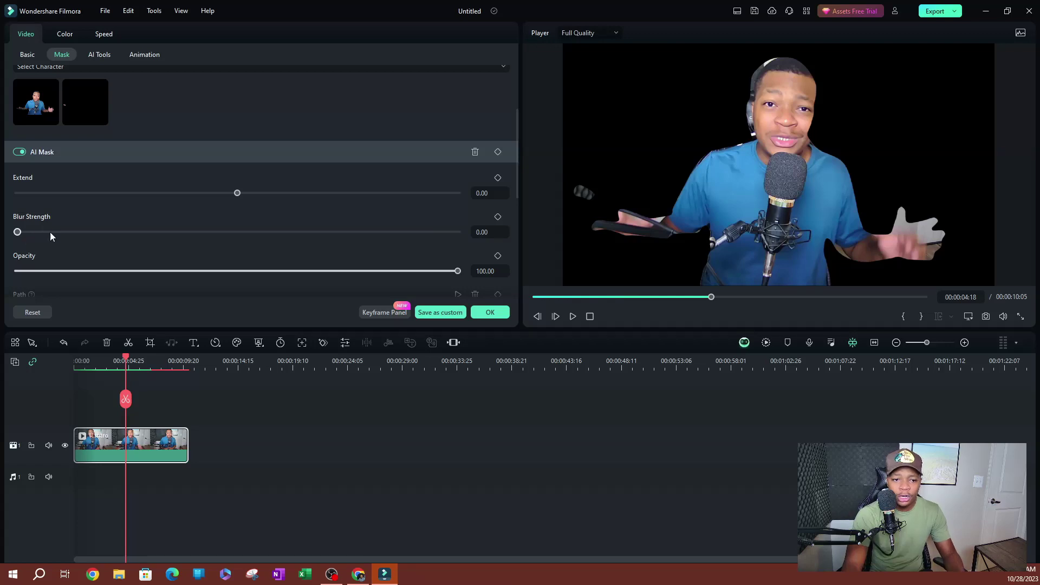
pyautogui.scroll(-2, 49, 231)
pyautogui.scroll(-1, 65, 254)
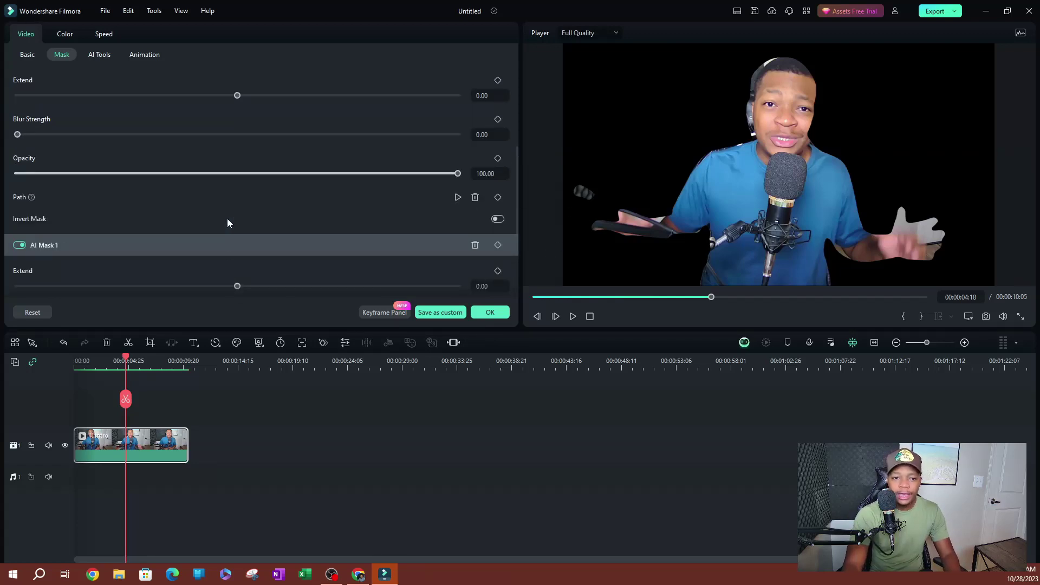
# - Add a third Select Character mask (AI Mask 2) on the man and return the playhead to the clip start
pyautogui.click(49, 195)
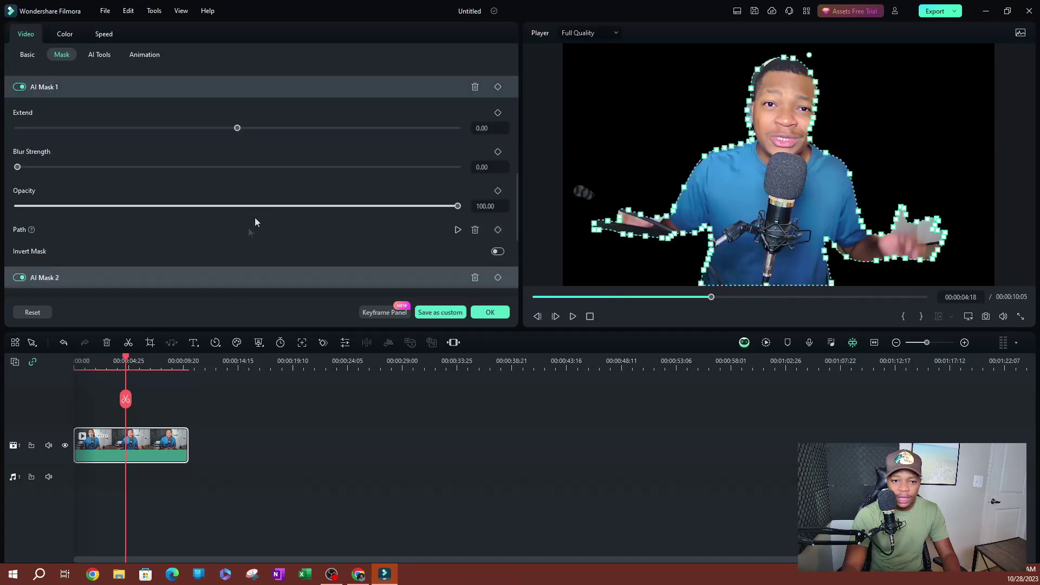
pyautogui.scroll(-2, 257, 217)
pyautogui.click(116, 362)
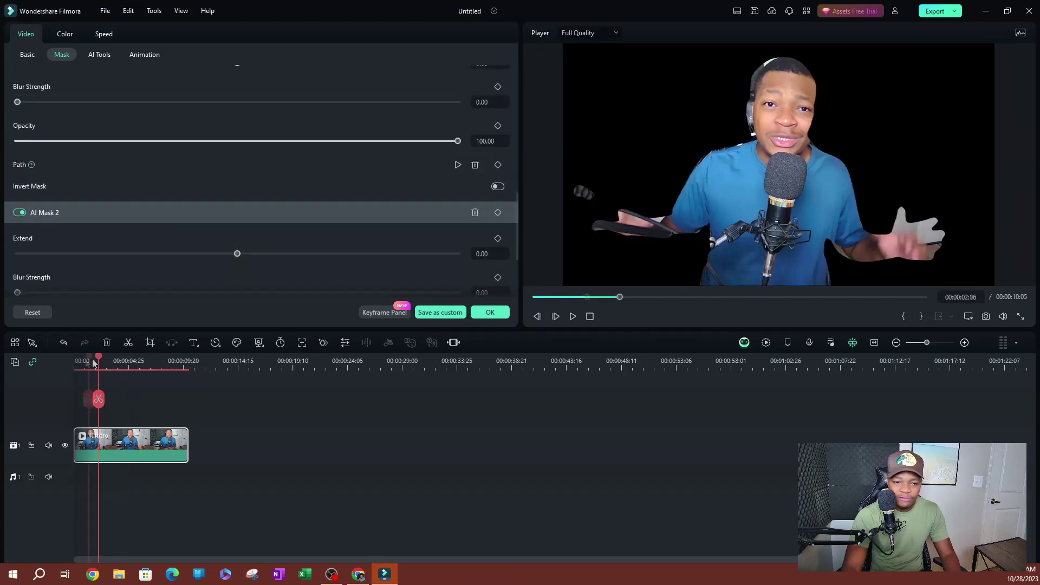
pyautogui.moveTo(113, 363); pyautogui.dragTo(44, 366)
pyautogui.scroll(-2, 159, 256)
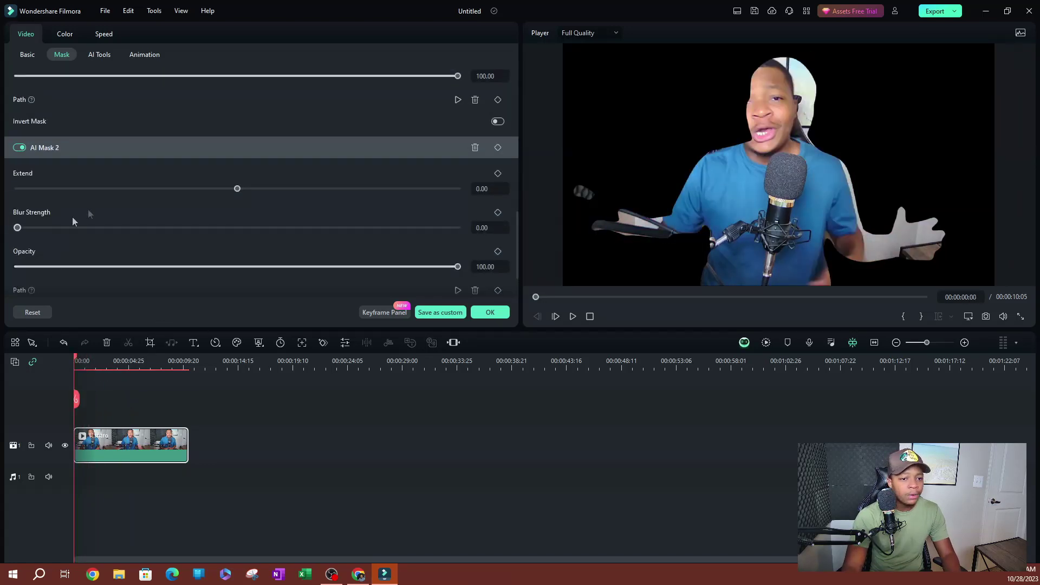
pyautogui.scroll(-1, 54, 196)
pyautogui.scroll(4, 53, 243)
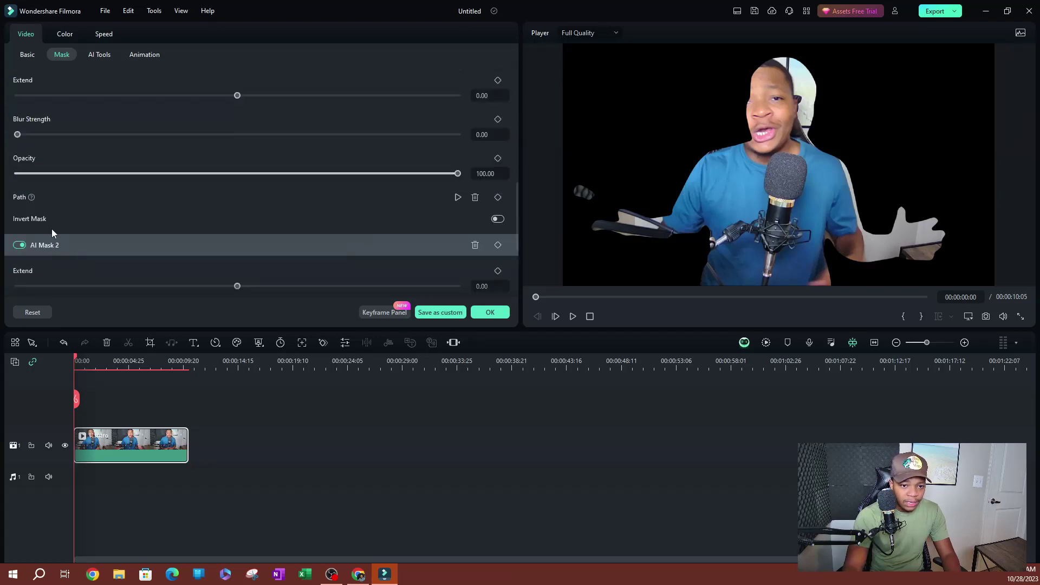
pyautogui.scroll(-5, 53, 236)
pyautogui.scroll(8, 59, 238)
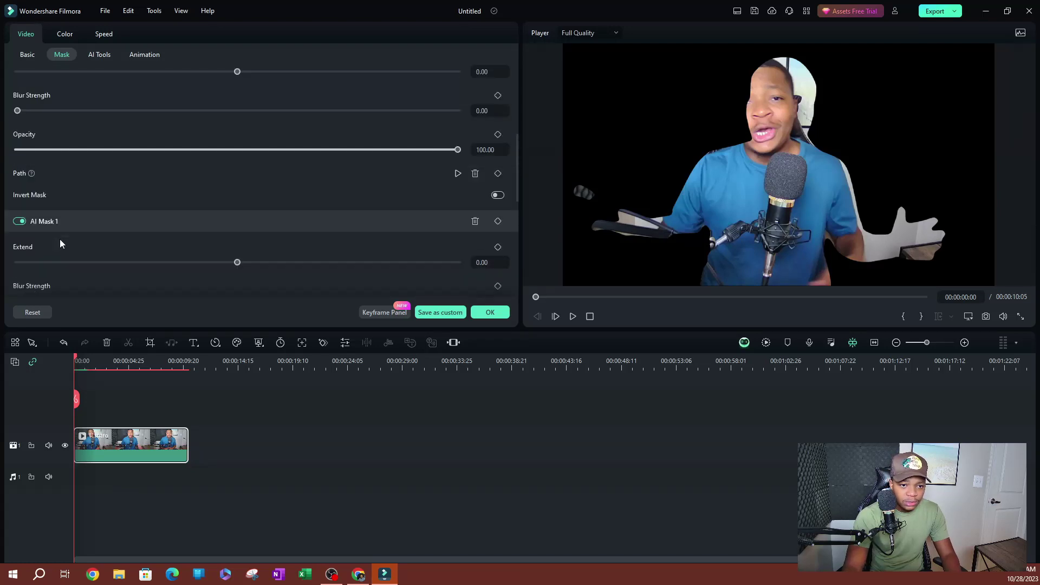
pyautogui.scroll(-5, 60, 239)
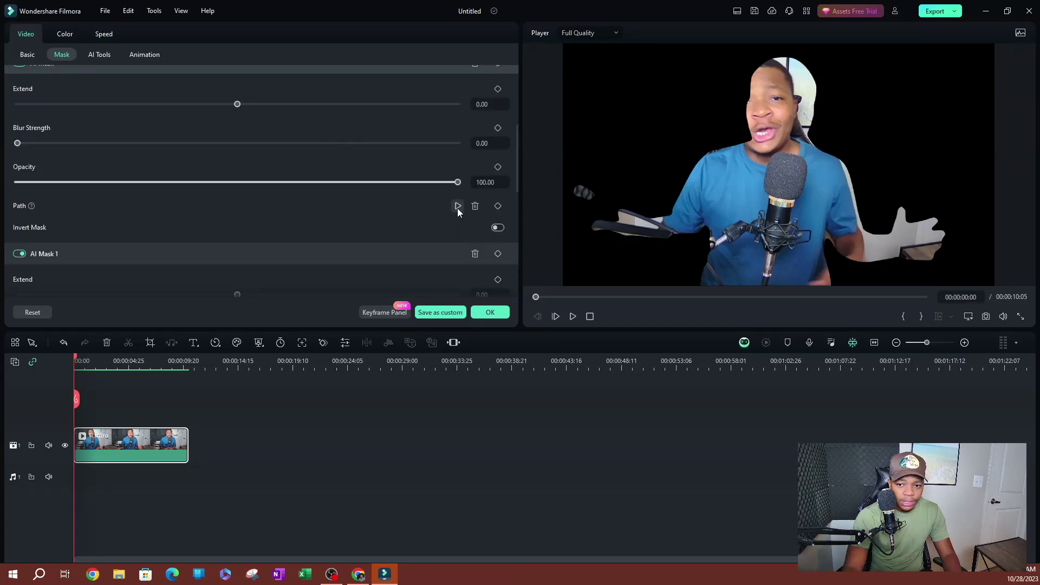
# - Run motion tracking on the mask path, then play the tracked clip from the start and stop
pyautogui.click(457, 207)
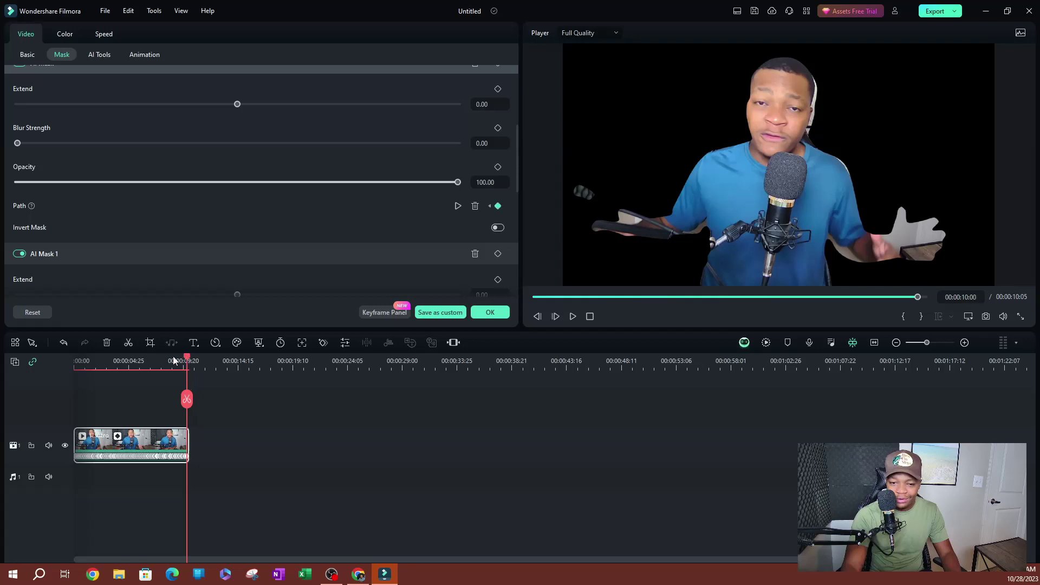
pyautogui.moveTo(183, 354); pyautogui.dragTo(64, 360)
pyautogui.press('space')
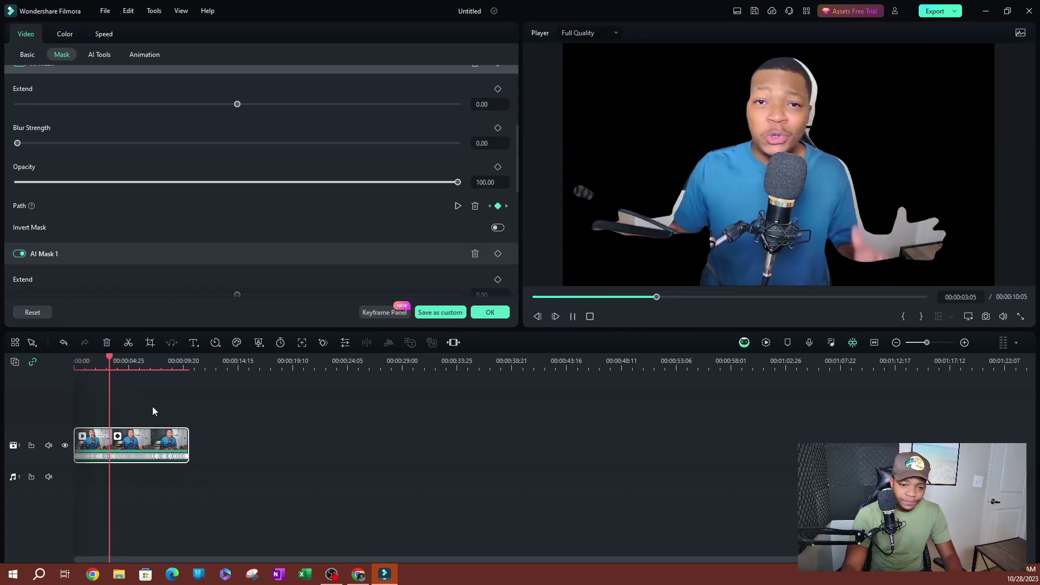
pyautogui.press('space')
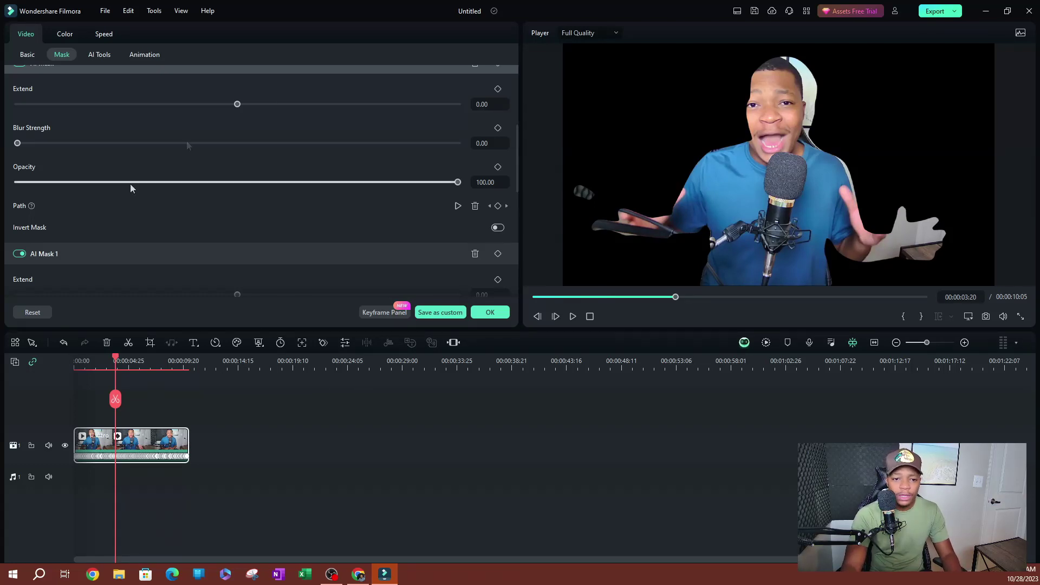
# - Reset the clip's masks and start a new AI Mask in Select Subject mode
pyautogui.click(51, 313)
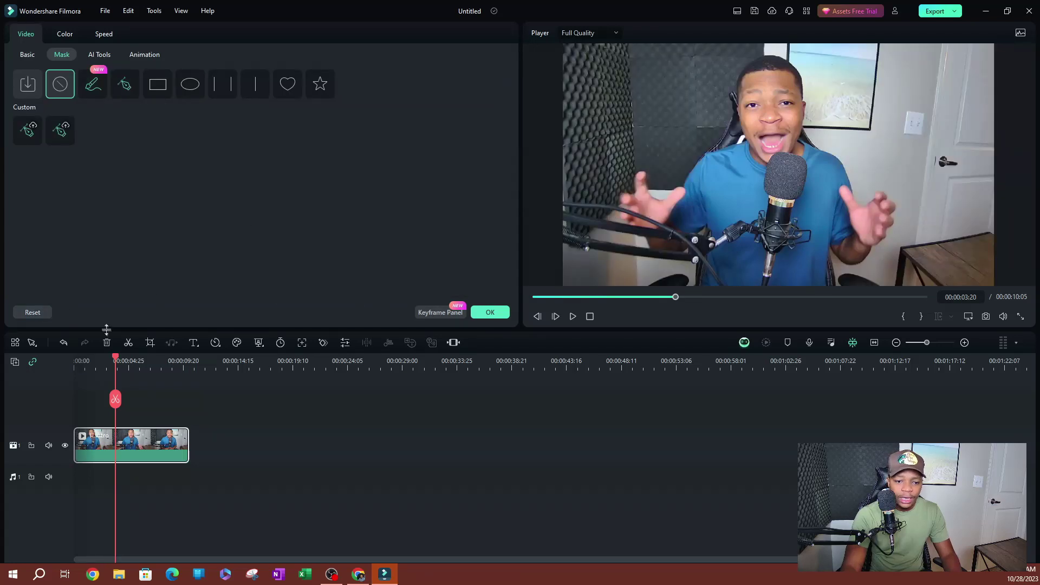
pyautogui.scroll(-2, 118, 367)
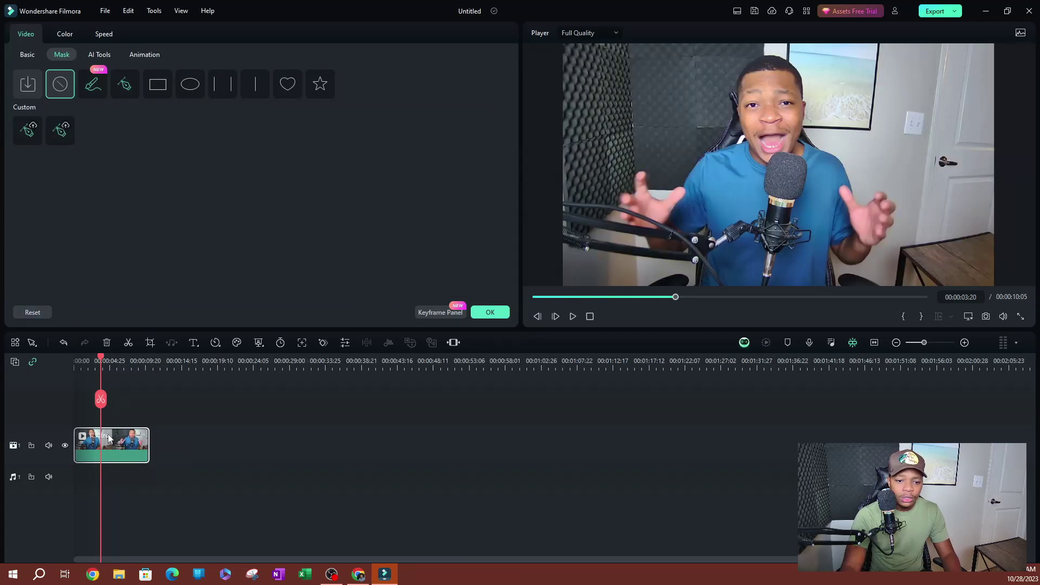
pyautogui.click(87, 77)
pyautogui.click(60, 183)
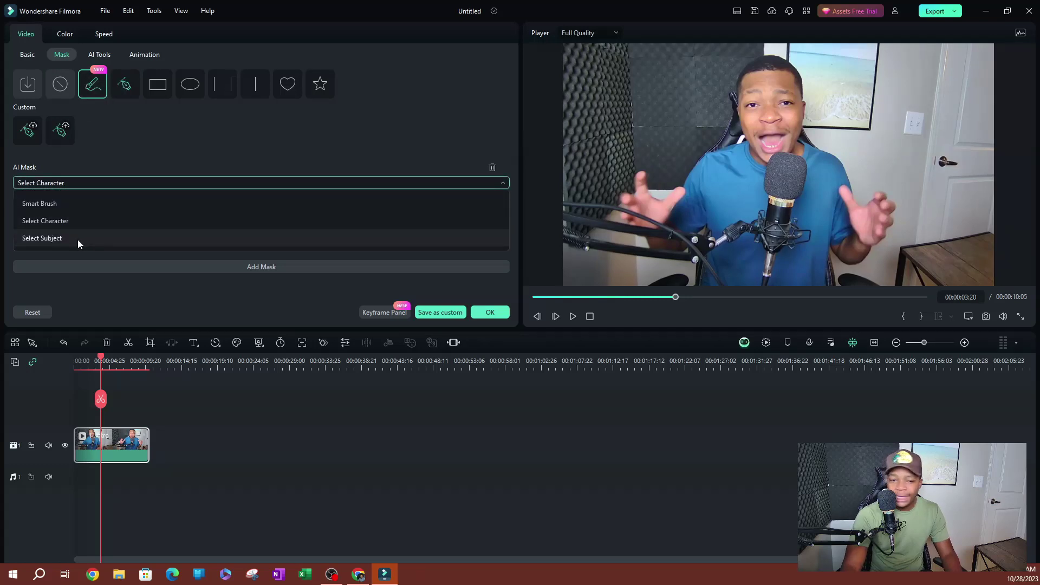
pyautogui.click(73, 243)
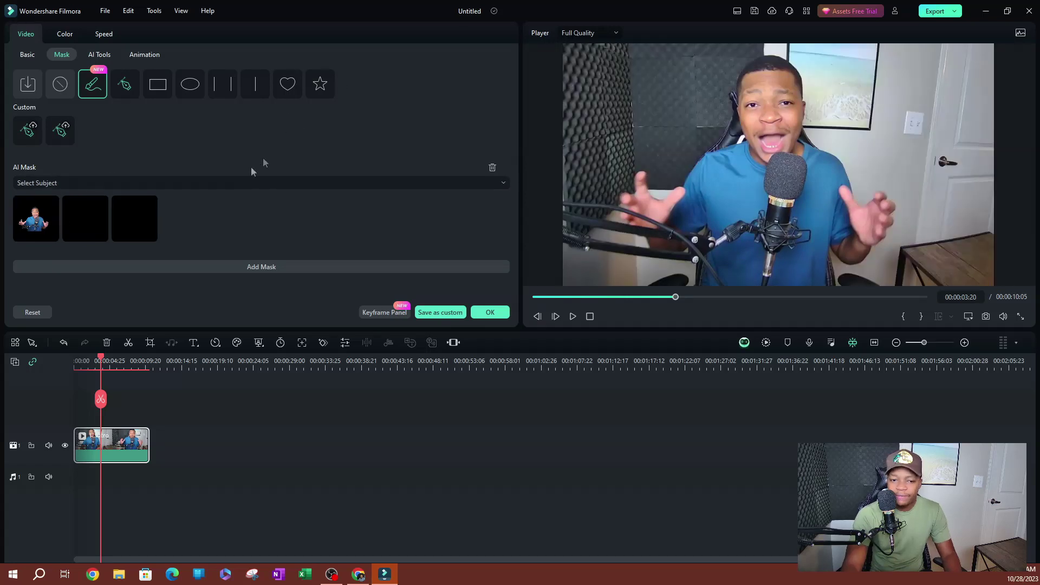
# - At the clip start, apply the first Select Subject thumbnail so the man stands against black
pyautogui.moveTo(106, 362); pyautogui.dragTo(51, 350)
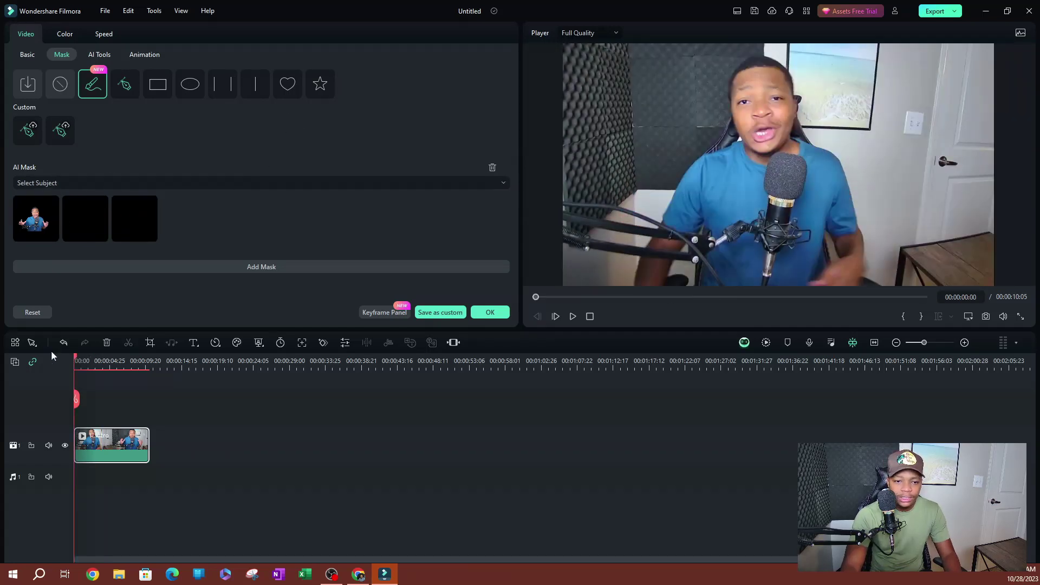
pyautogui.click(24, 216)
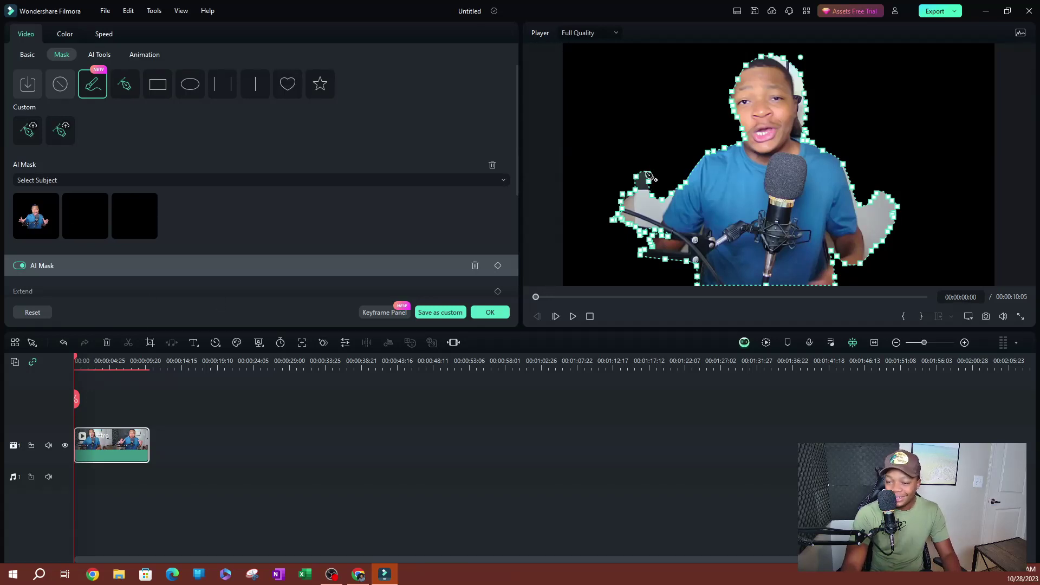
pyautogui.scroll(-4, 198, 204)
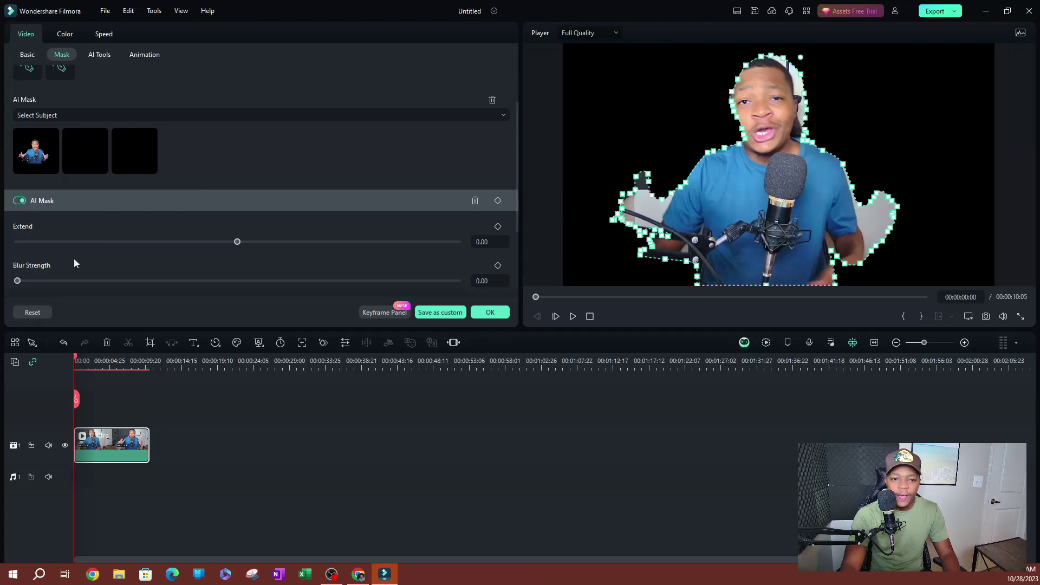
pyautogui.scroll(-2, 128, 230)
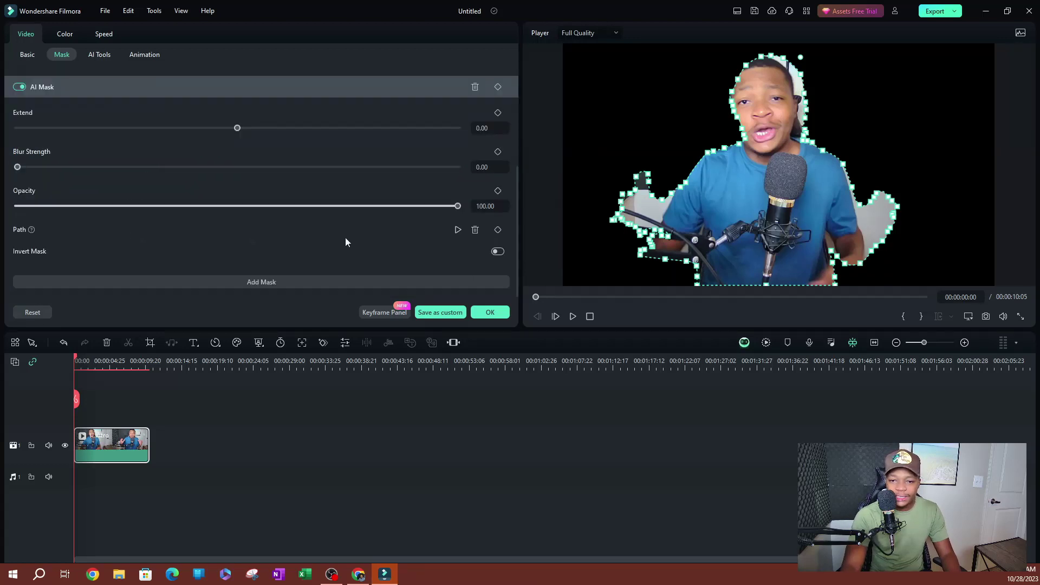
pyautogui.click(212, 277)
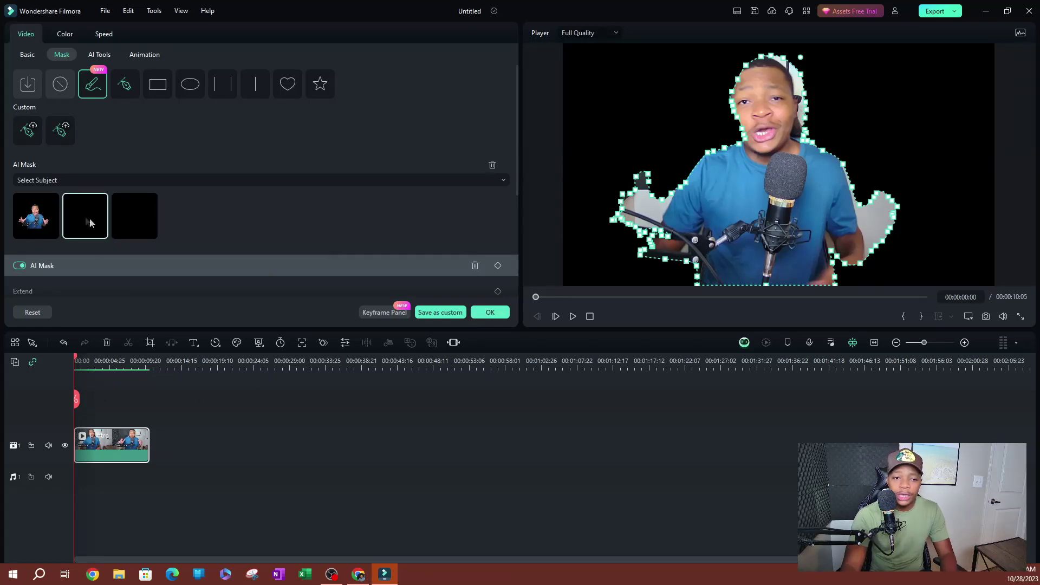
pyautogui.click(83, 180)
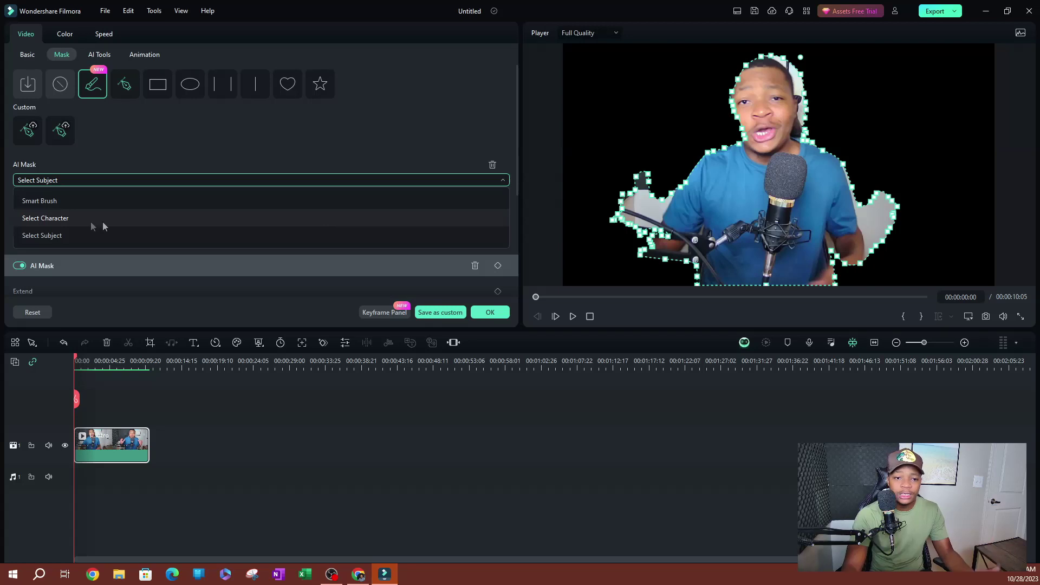
# - Reset the subject mask, start a new AI Mask in Smart Brush mode, and select the preview frame
pyautogui.click(63, 201)
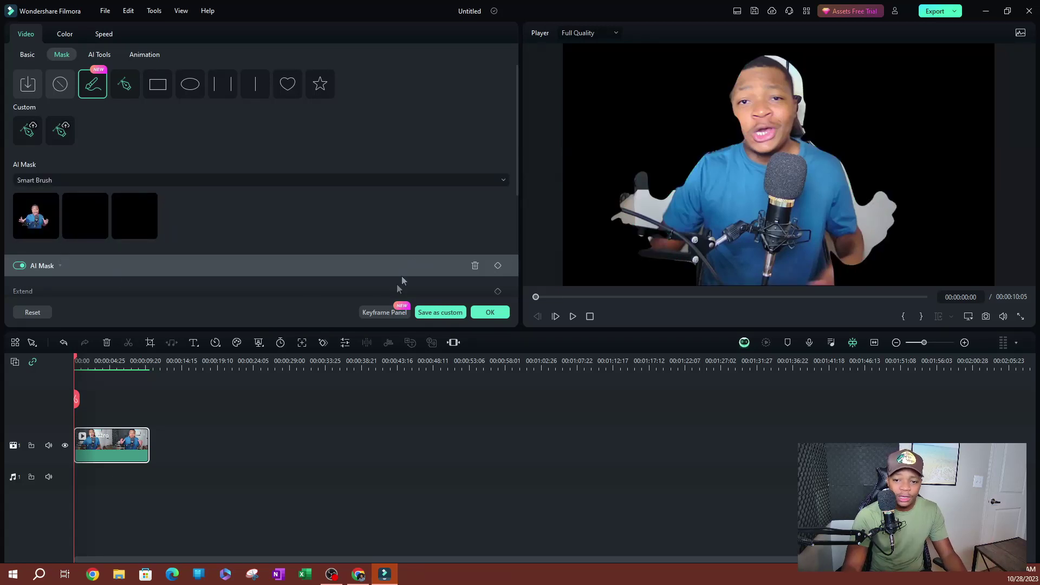
pyautogui.click(50, 311)
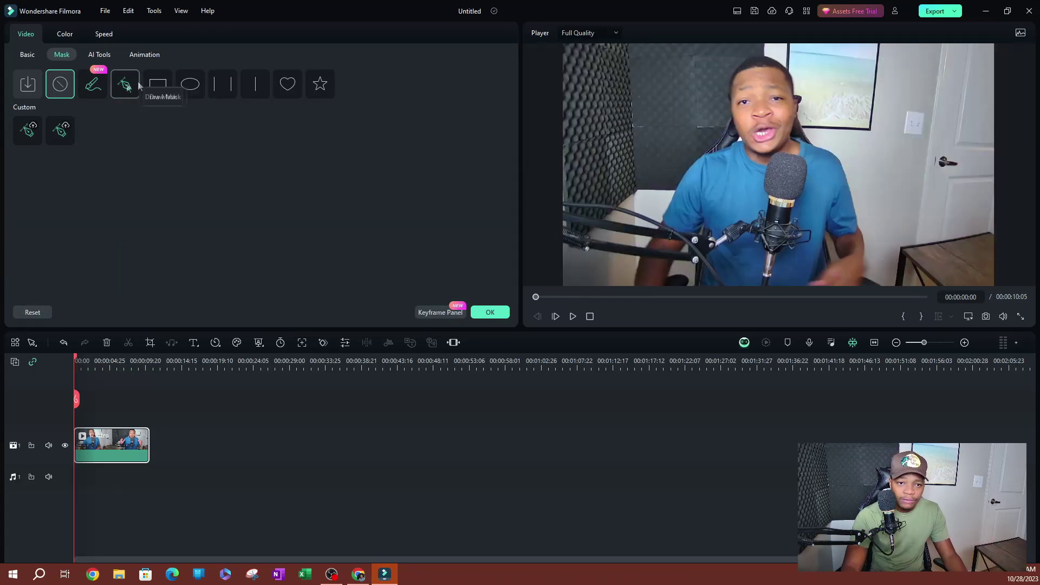
pyautogui.click(93, 84)
pyautogui.click(61, 183)
pyautogui.click(49, 203)
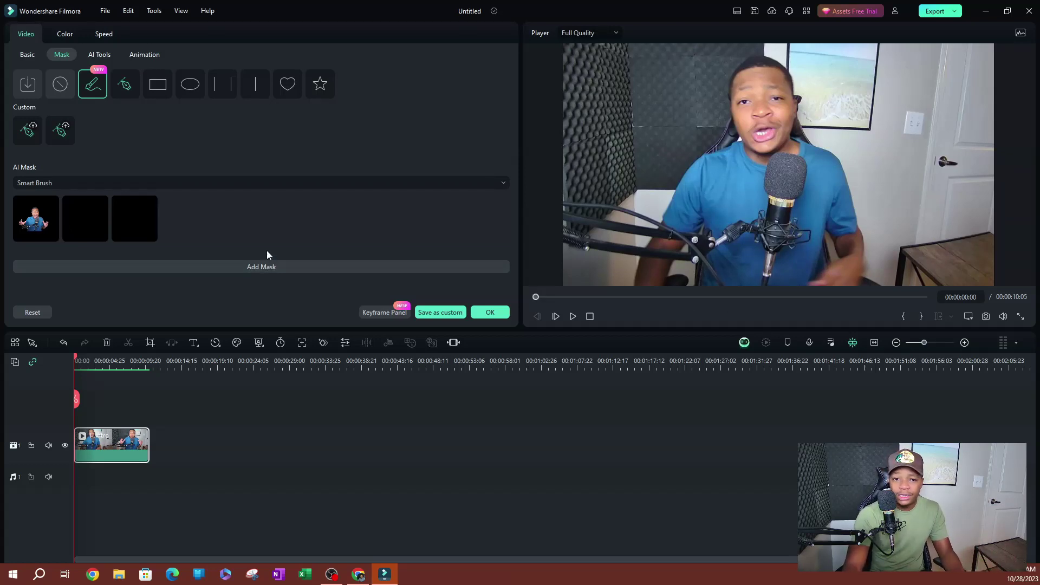
pyautogui.click(692, 217)
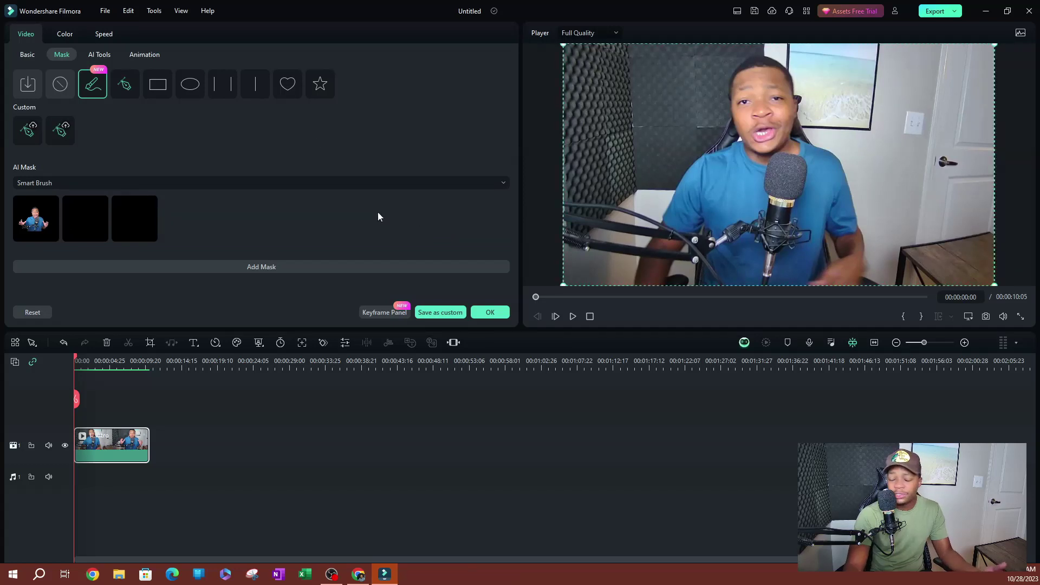